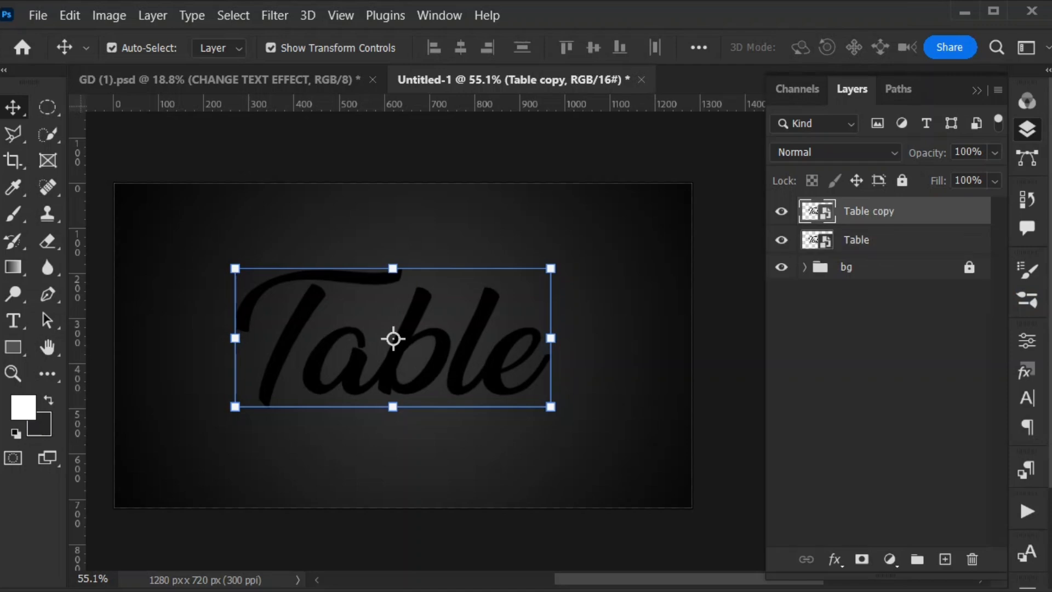
Step: Move the Table copy layer below Table, then set the Table layer's fill and opacity to 0%
{"action": "left_click_drag", "start_coordinate": [868, 212], "coordinate": [868, 253]}
{"action": "left_click", "coordinate": [869, 211]}
{"action": "left_click", "coordinate": [994, 181]}
{"action": "left_click_drag", "start_coordinate": [993, 204], "coordinate": [898, 205]}
{"action": "left_click", "coordinate": [994, 152]}
{"action": "left_click_drag", "start_coordinate": [993, 176], "coordinate": [898, 176]}
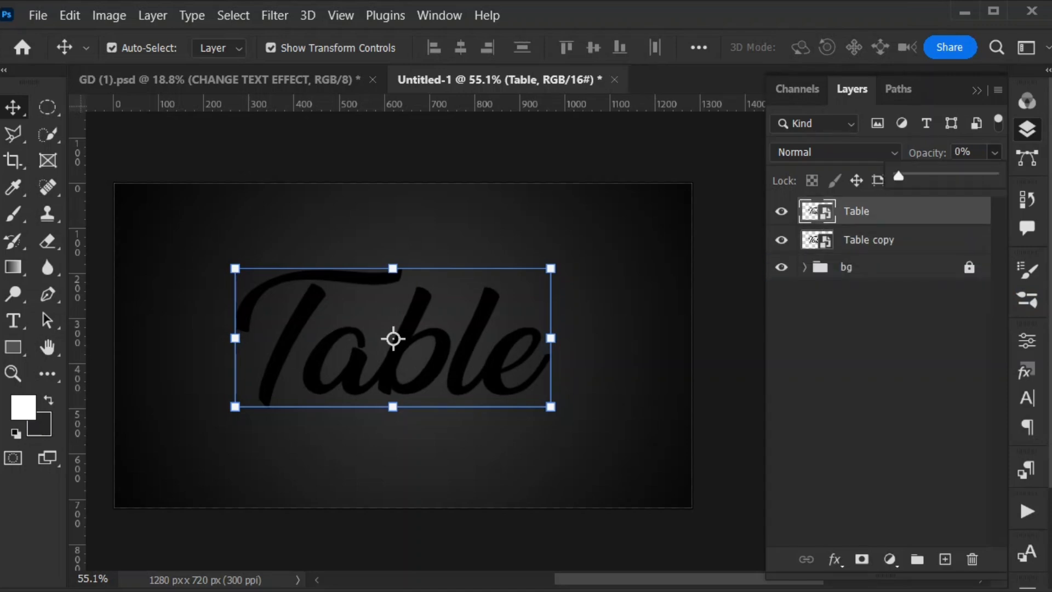
Step: Add Bevel & Emboss to Table copy with size 30 px, soften 15 px, angle 43° and the double-ring gloss contour
{"action": "left_click", "coordinate": [921, 240]}
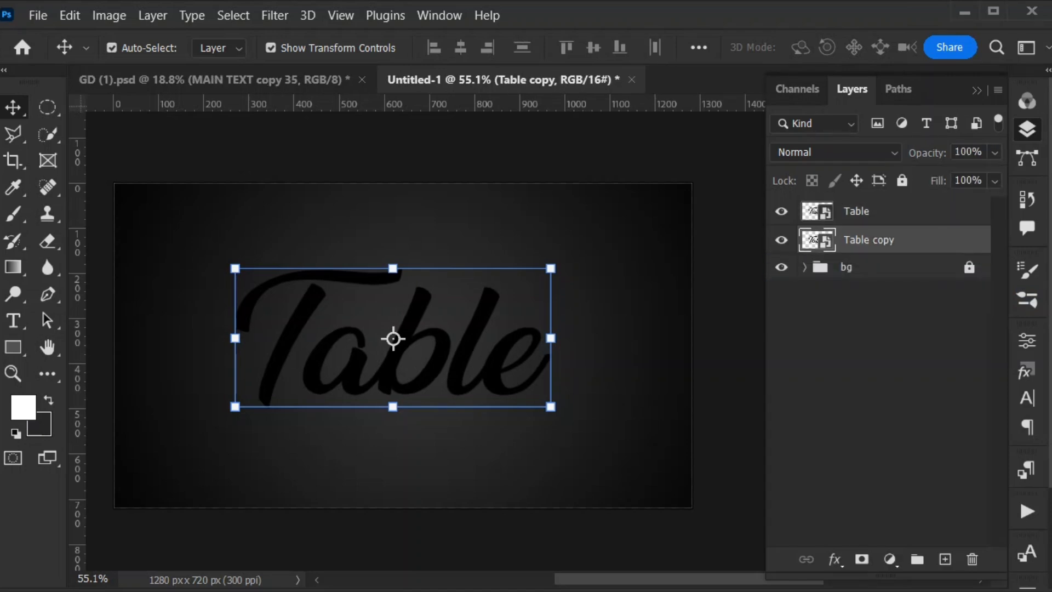
{"action": "double_click", "coordinate": [931, 240]}
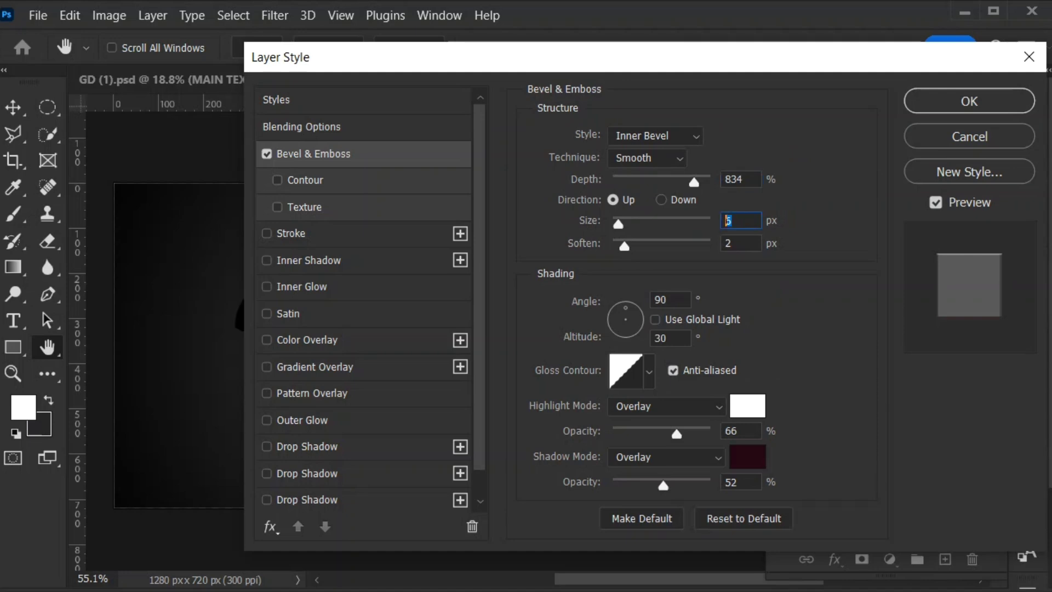
{"action": "type", "text": "30"}
{"action": "key", "text": "Tab"}
{"action": "key", "text": "Tab"}
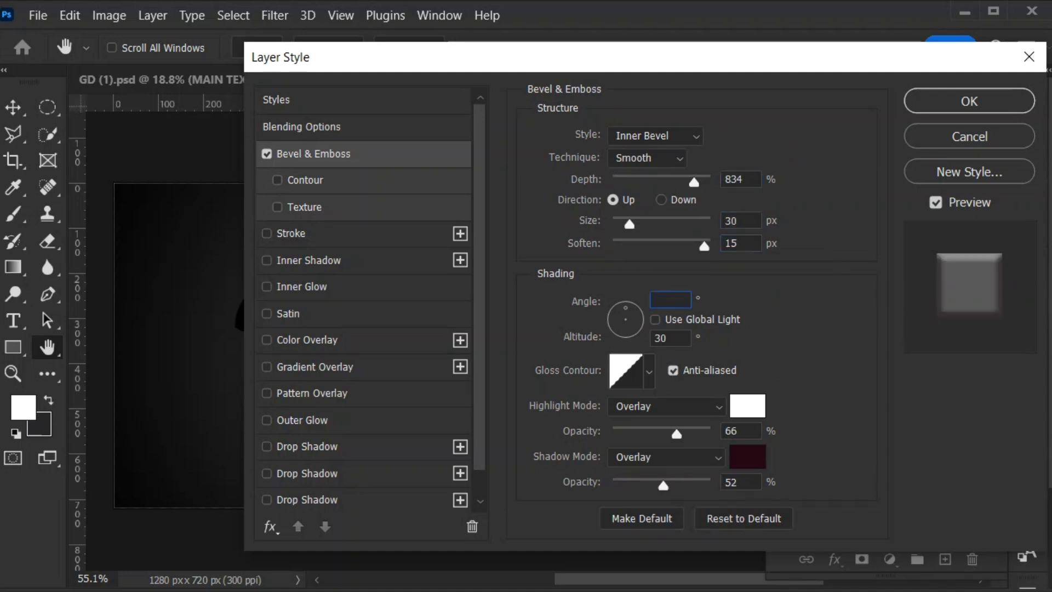
{"action": "type", "text": "43"}
{"action": "left_click", "coordinate": [649, 372]}
{"action": "left_click", "coordinate": [590, 451]}
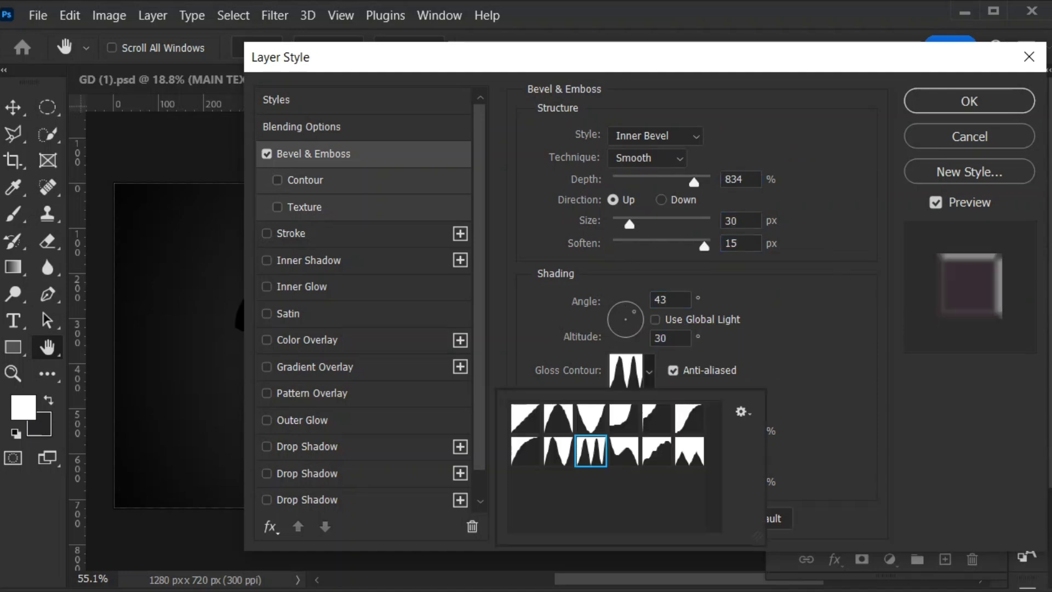
Step: Set the bevel's highlight opacity to 79% and its shadow to colour f1f1f1 in Color Dodge mode
{"action": "key", "text": "Tab"}
{"action": "type", "text": "79"}
{"action": "left_click", "coordinate": [747, 457]}
{"action": "type", "text": "f1f1f1"}
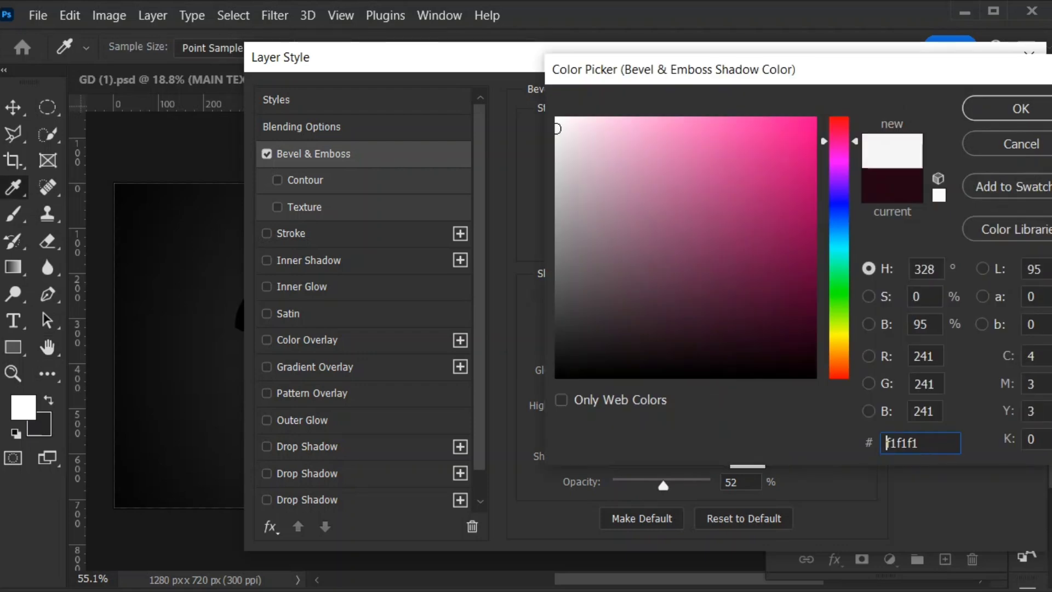
{"action": "key", "text": "Return"}
{"action": "left_click", "coordinate": [666, 457]}
{"action": "left_click", "coordinate": [625, 539]}
{"action": "left_click", "coordinate": [666, 457]}
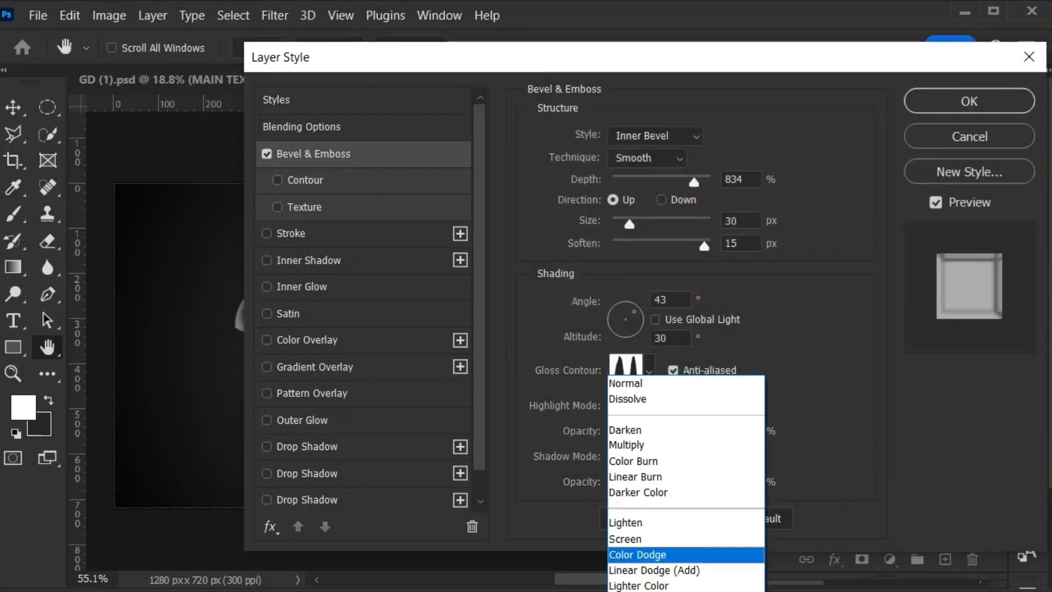
{"action": "left_click", "coordinate": [637, 554]}
Step: Set the bevel's highlight mode to Screen and shadow opacity to 0%, enable Contour, and apply the style
{"action": "left_click", "coordinate": [666, 406]}
{"action": "left_click", "coordinate": [625, 539]}
{"action": "double_click", "coordinate": [732, 481]}
{"action": "type", "text": "0"}
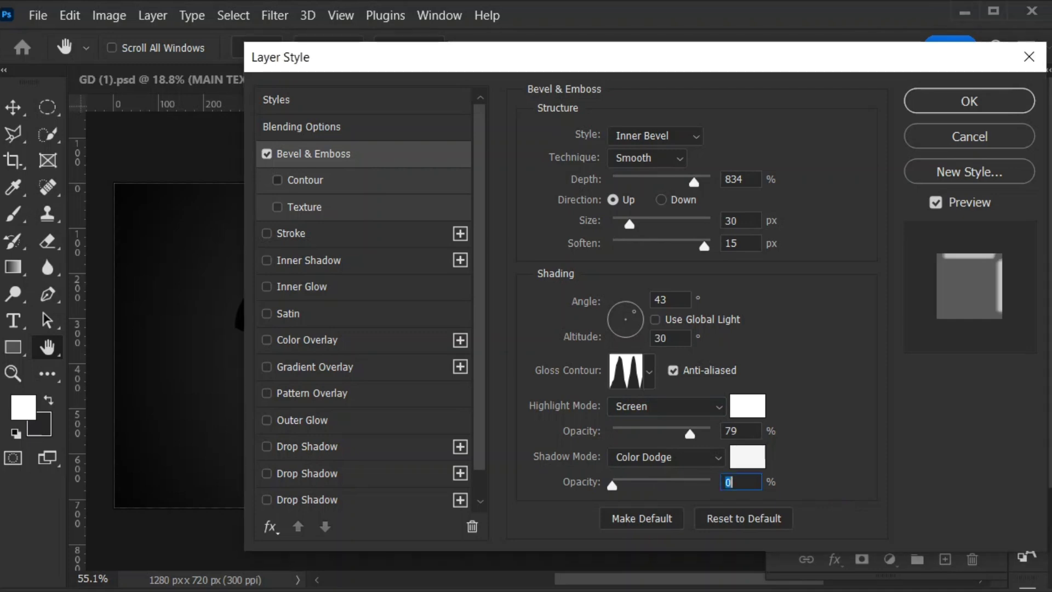
{"action": "left_click", "coordinate": [277, 180]}
{"action": "left_click", "coordinate": [969, 101]}
Step: Set the Table copy layer's fill to 0% and place a duplicate of it directly beneath
{"action": "left_click", "coordinate": [994, 181]}
{"action": "left_click_drag", "start_coordinate": [996, 203], "coordinate": [896, 203]}
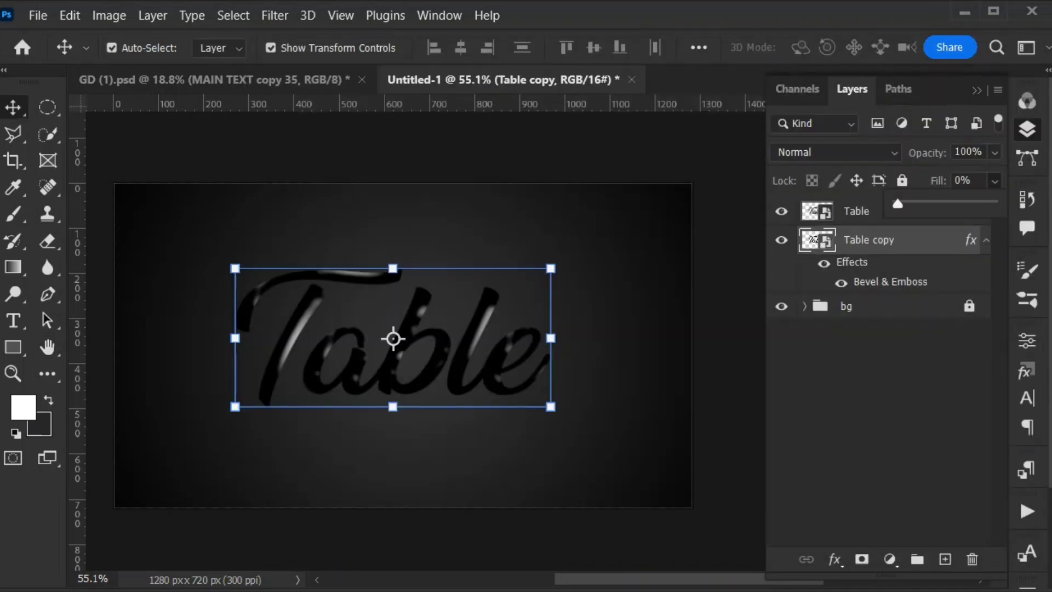
{"action": "left_click", "coordinate": [986, 240]}
{"action": "key", "text": "ctrl+j"}
{"action": "key", "text": "ctrl+bracketleft"}
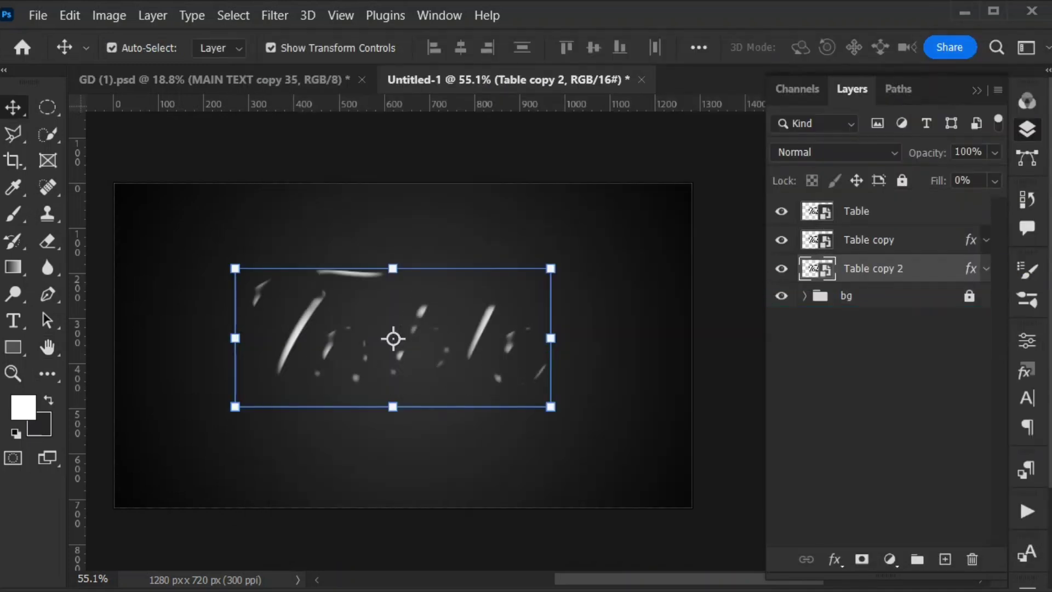
Step: Change the Table copy 2 bevel to depth 1000%, size 20 px, soften 5 px and angle 90°
{"action": "double_click", "coordinate": [935, 269]}
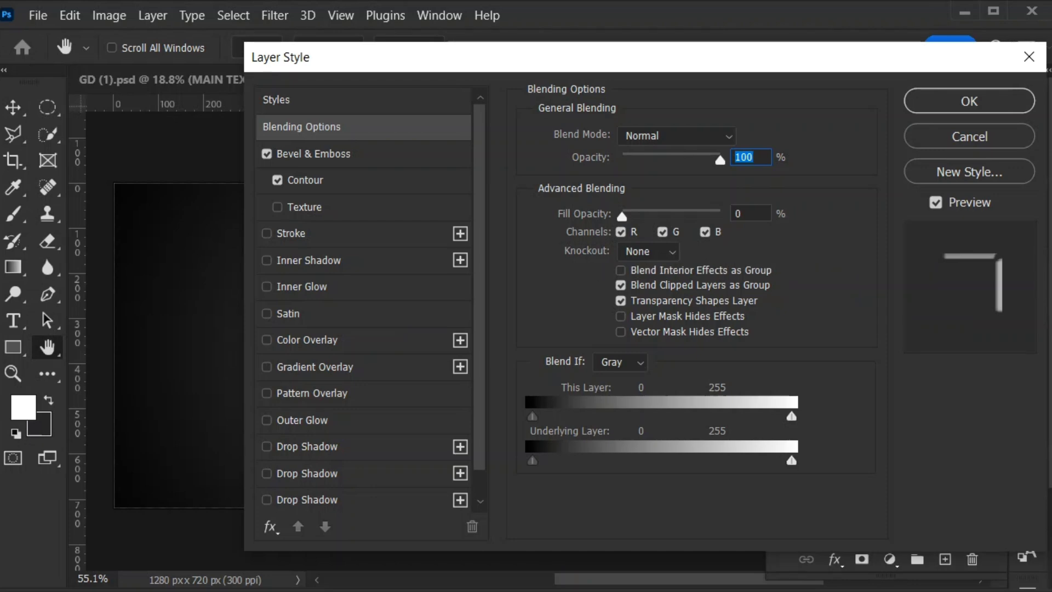
{"action": "left_click", "coordinate": [314, 154]}
{"action": "type", "text": "1000"}
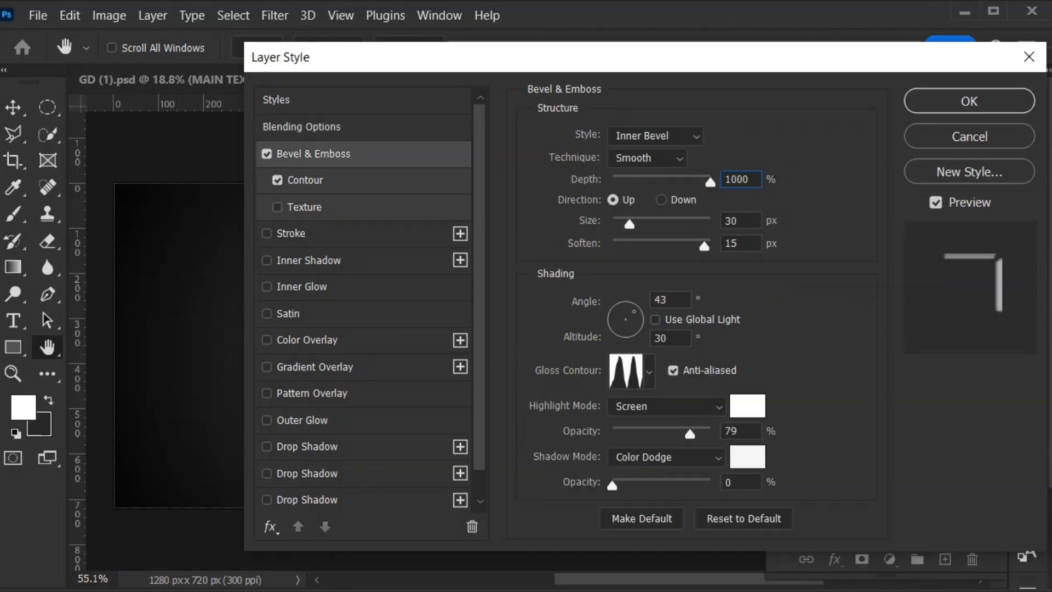
{"action": "type", "text": "20"}
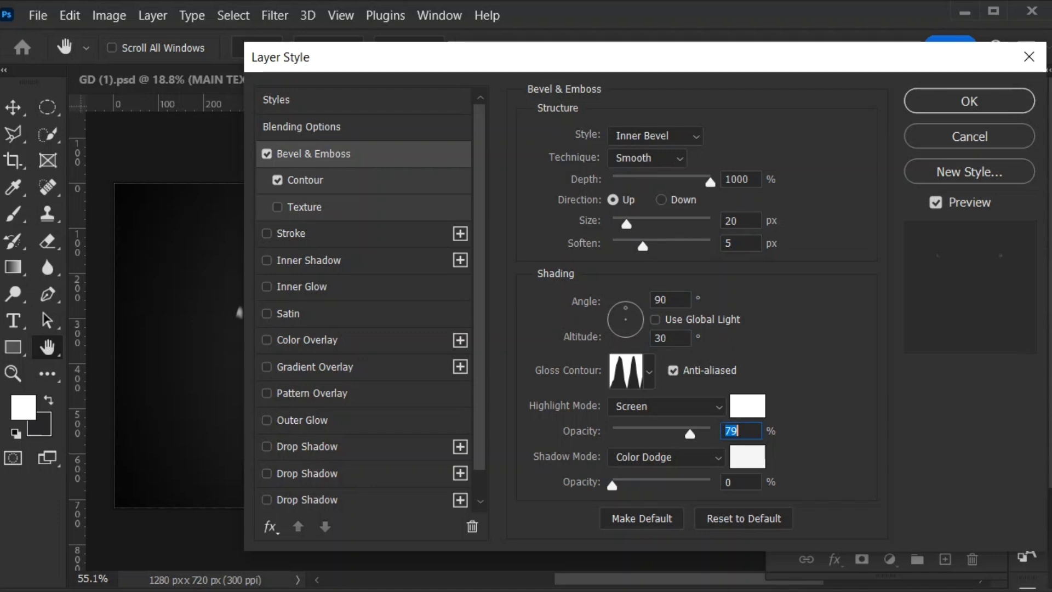
Step: Set the Table copy 2 bevel's highlight to Overlay at 100% and its shadow to black Multiply at 0%
{"action": "type", "text": "100"}
{"action": "left_click", "coordinate": [685, 406]}
{"action": "left_click", "coordinate": [650, 591]}
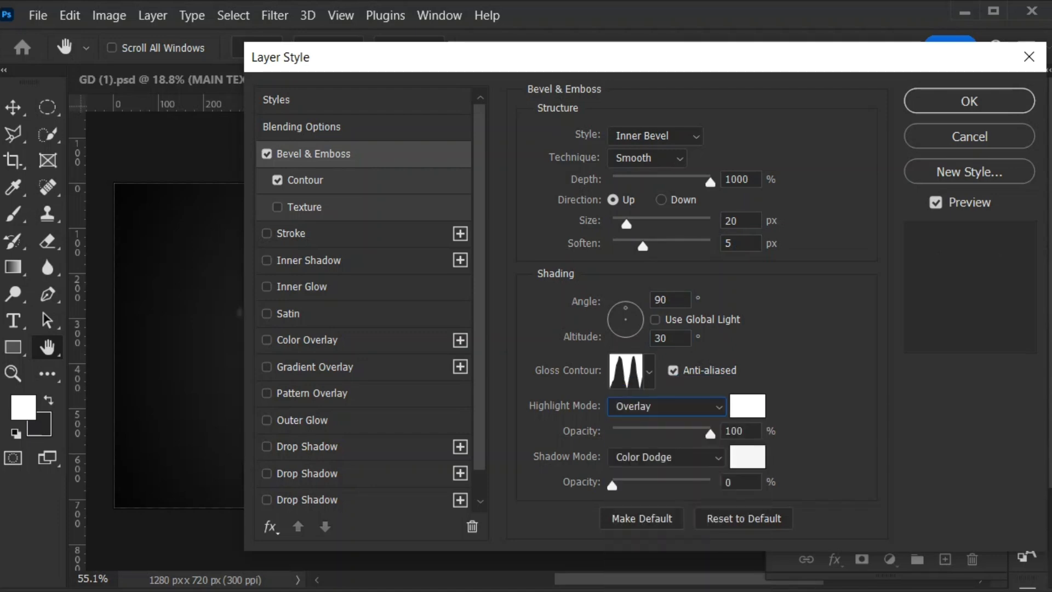
{"action": "left_click", "coordinate": [666, 457]}
{"action": "left_click", "coordinate": [635, 444]}
{"action": "double_click", "coordinate": [730, 482]}
{"action": "left_click", "coordinate": [748, 457]}
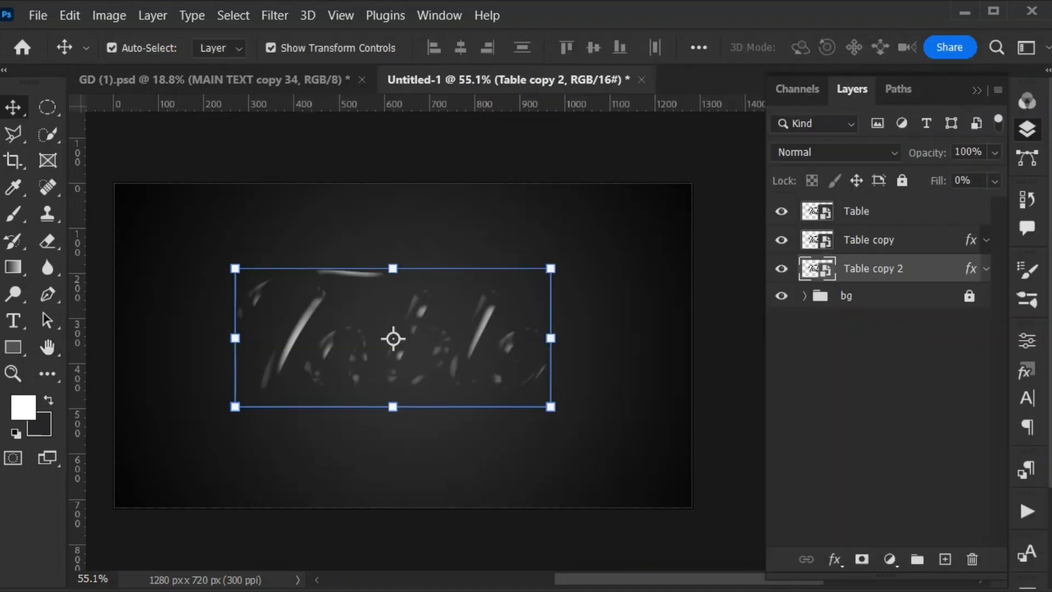
Step: Duplicate Table copy 2 beneath itself and give the duplicate's bevel 10 px soften and the Ring gloss contour
{"action": "key", "text": "ctrl+j"}
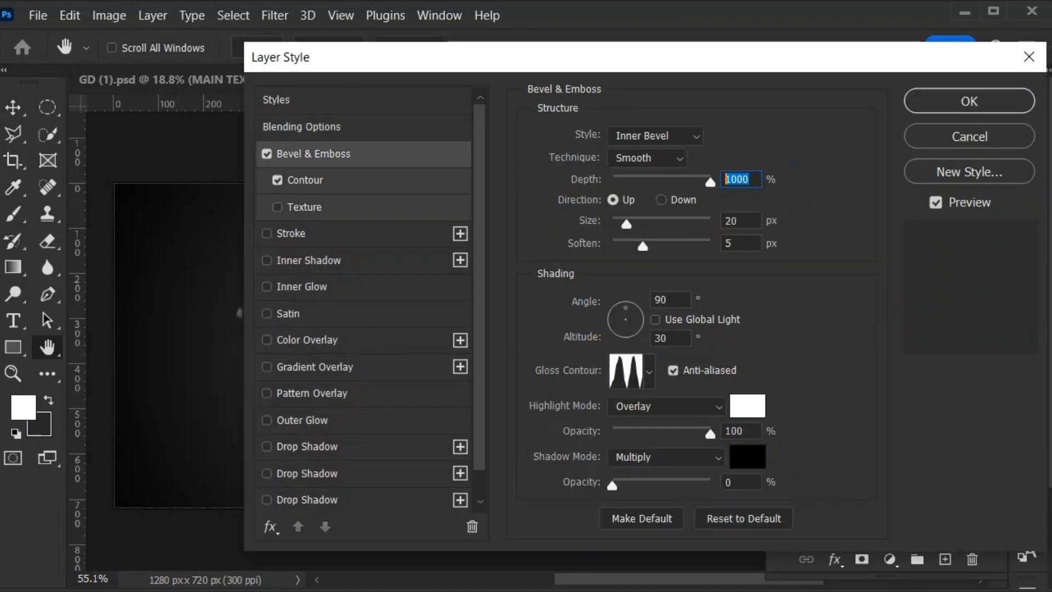
{"action": "key", "text": "Tab"}
{"action": "key", "text": "Tab"}
{"action": "type", "text": "10"}
{"action": "left_click", "coordinate": [649, 371]}
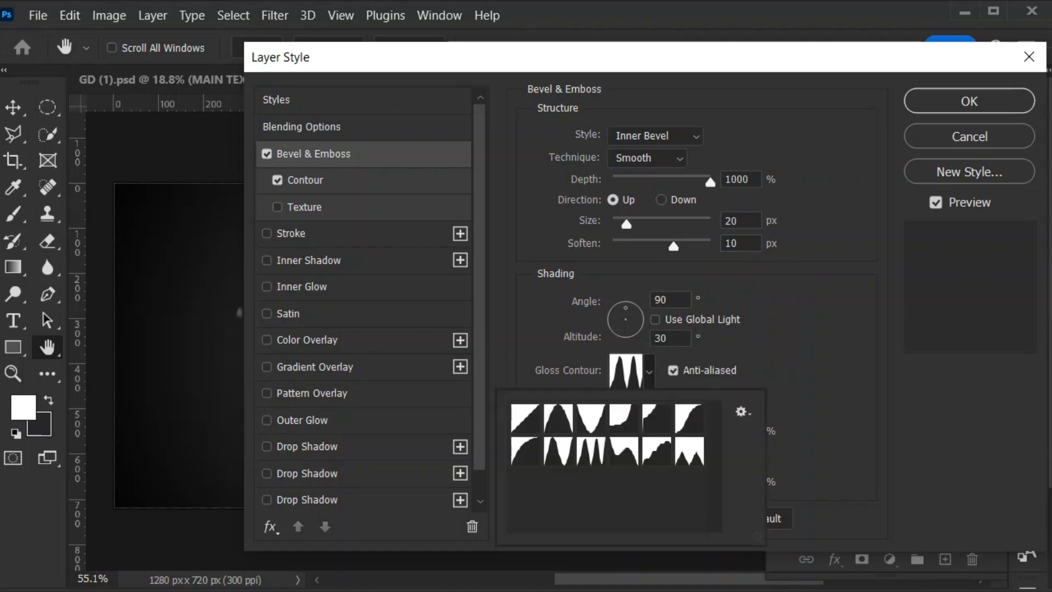
{"action": "left_click", "coordinate": [557, 450]}
{"action": "key", "text": "Escape"}
Step: Set the duplicate's bevel highlight to Screen at 75% and shadow mode to Linear Burn, and apply the style
{"action": "left_click", "coordinate": [666, 406]}
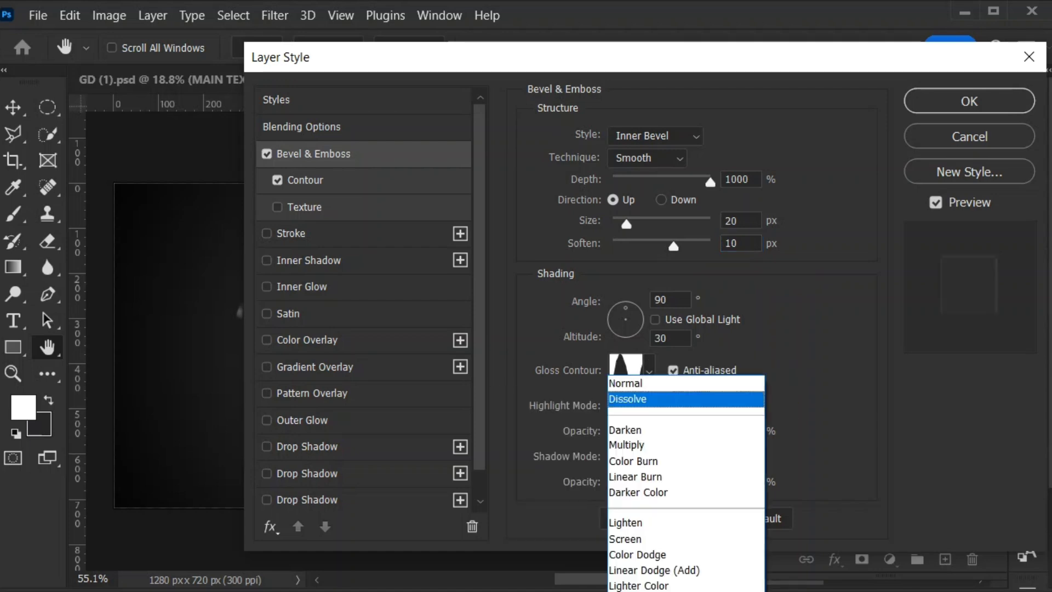
{"action": "left_click", "coordinate": [624, 538]}
{"action": "left_click", "coordinate": [666, 457]}
{"action": "left_click", "coordinate": [635, 477]}
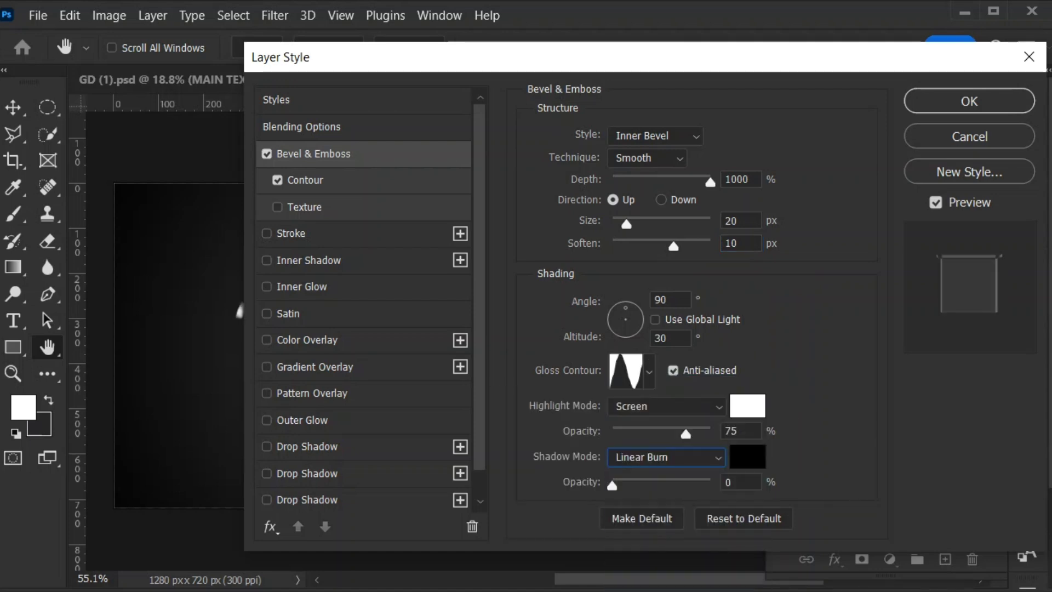
{"action": "left_click", "coordinate": [969, 101]}
Step: Duplicate Table copy 3, place the duplicate beneath it, and change its bevel to Stroke Emboss with size 50 px
{"action": "key", "text": "ctrl+j"}
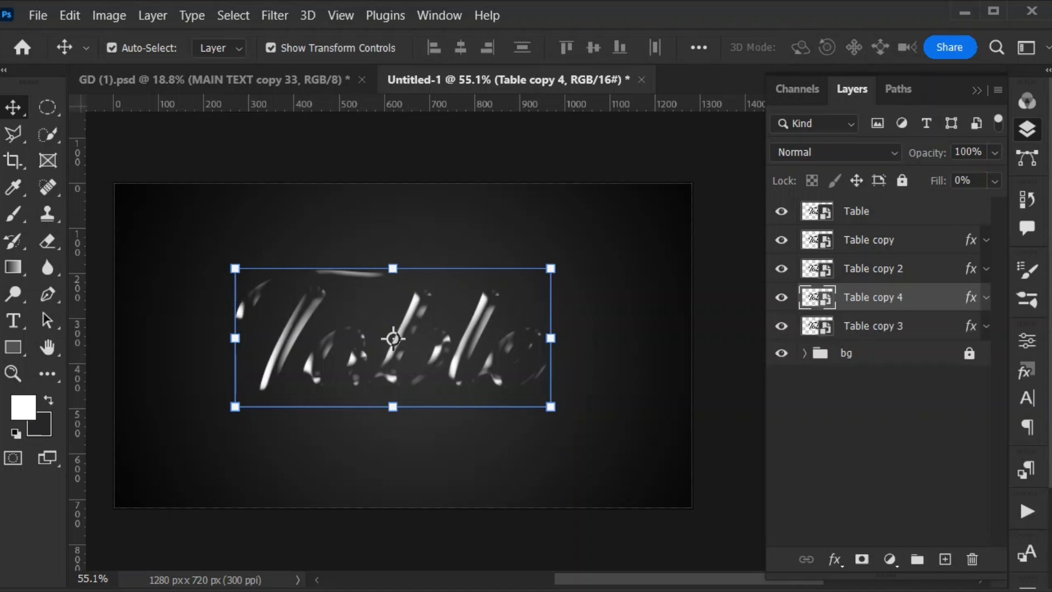
{"action": "left_click_drag", "start_coordinate": [871, 297], "coordinate": [871, 342]}
{"action": "double_click", "coordinate": [932, 327]}
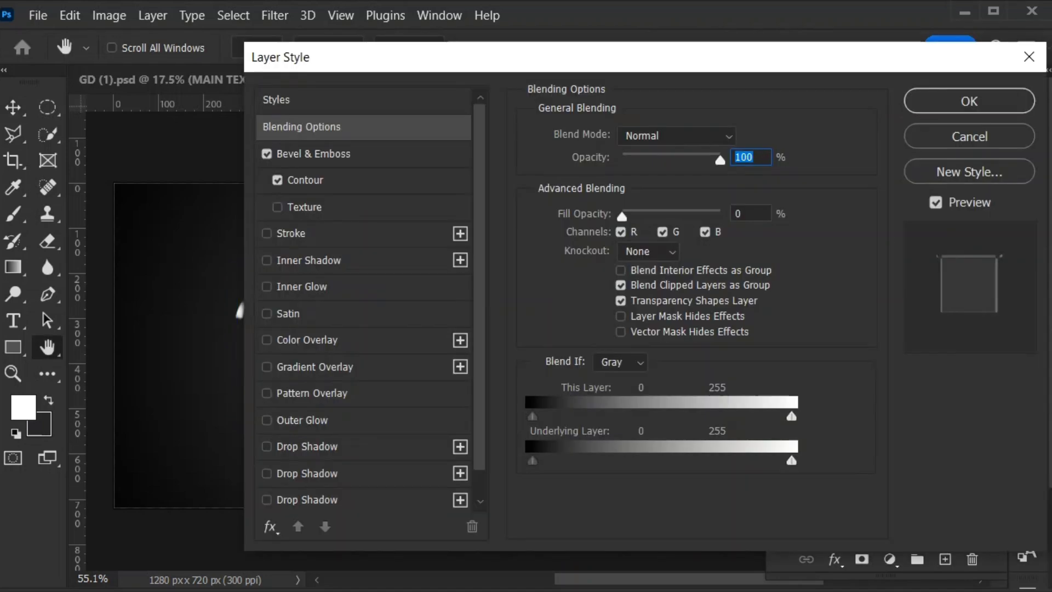
{"action": "left_click", "coordinate": [314, 154]}
{"action": "left_click", "coordinate": [655, 136]}
{"action": "left_click", "coordinate": [649, 220]}
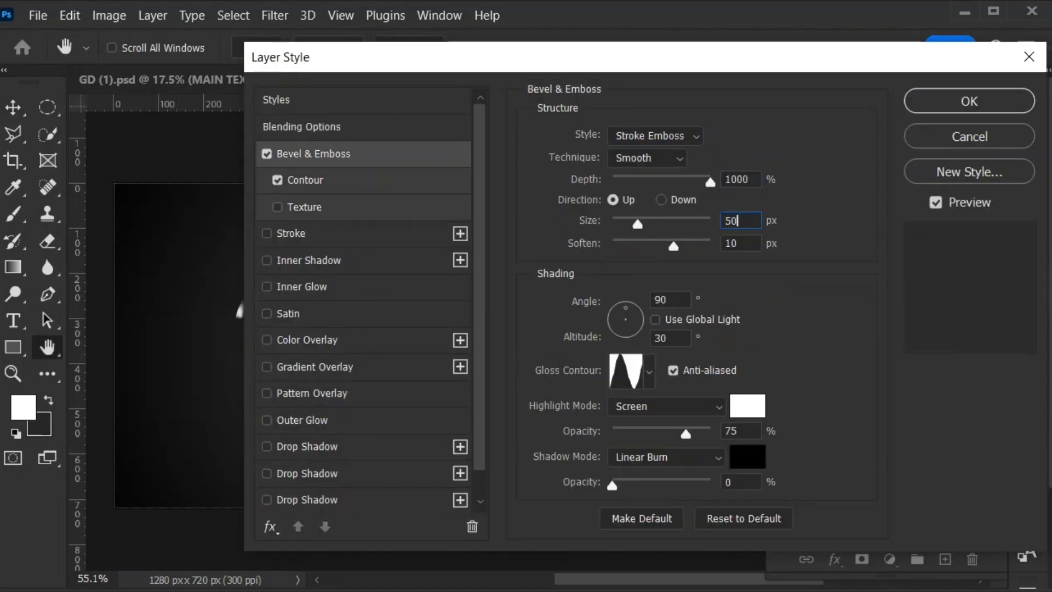
Step: Set the bevel's angle to -82°, double-ring gloss contour, highlight Color Dodge at 85%, shadow opacity 25%, and contour range 100%
{"action": "left_click", "coordinate": [625, 371]}
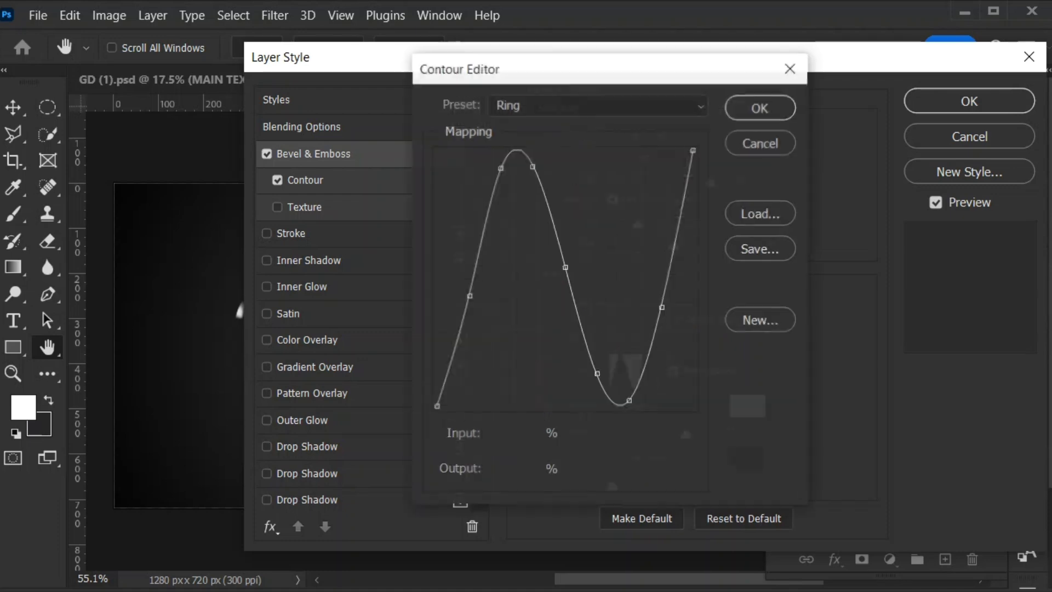
{"action": "key", "text": "Escape"}
{"action": "left_click", "coordinate": [649, 372]}
{"action": "double_click", "coordinate": [590, 451]}
{"action": "double_click", "coordinate": [731, 431]}
{"action": "type", "text": "85"}
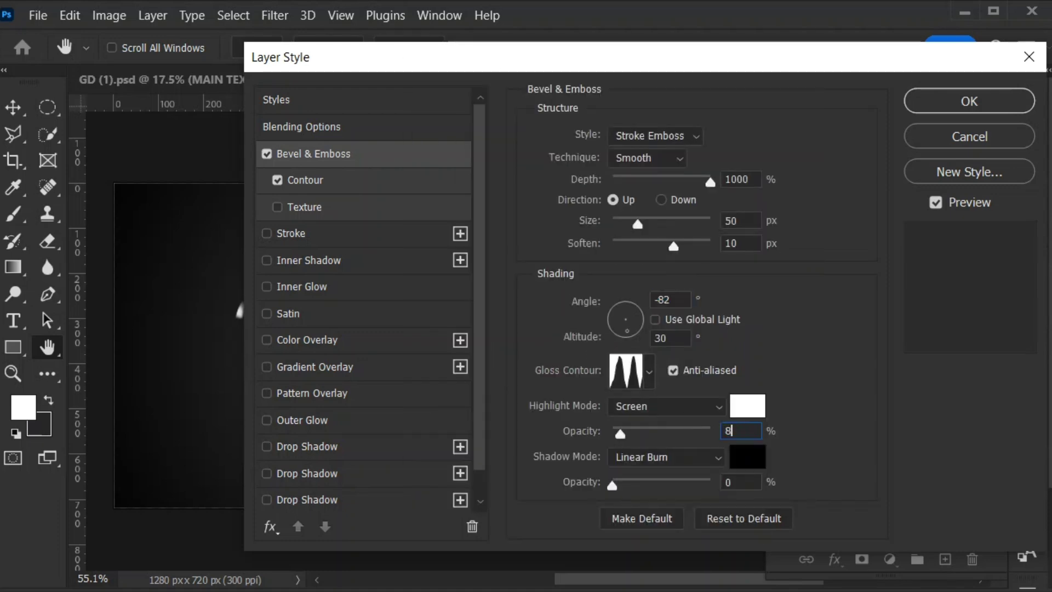
{"action": "left_click", "coordinate": [667, 406]}
{"action": "left_click", "coordinate": [639, 553]}
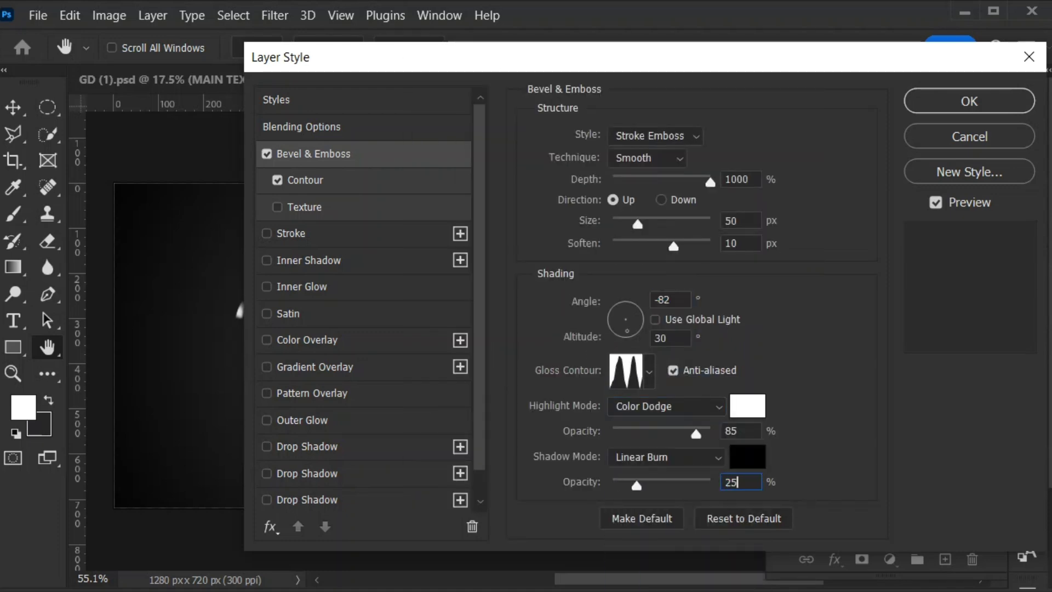
{"action": "left_click", "coordinate": [305, 180]}
{"action": "type", "text": "100"}
Step: Enable a Stroke on the layer with a gradient fill, using the beige-to-white gradient preset
{"action": "left_click", "coordinate": [290, 233]}
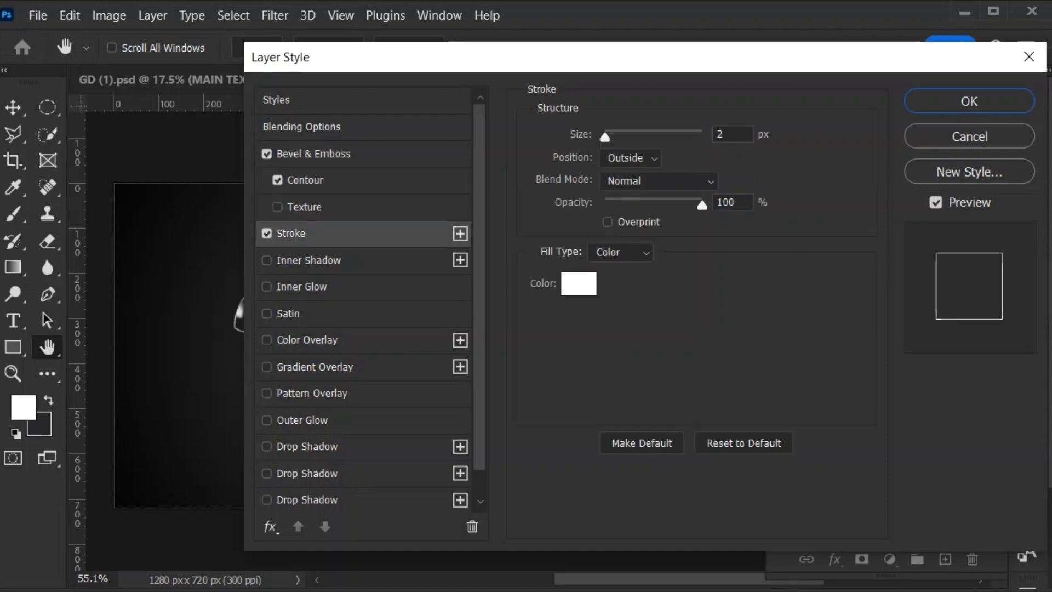
{"action": "left_click", "coordinate": [615, 251]}
{"action": "left_click", "coordinate": [609, 284]}
{"action": "left_click", "coordinate": [608, 283]}
{"action": "left_click", "coordinate": [776, 280]}
{"action": "left_click", "coordinate": [1043, 139]}
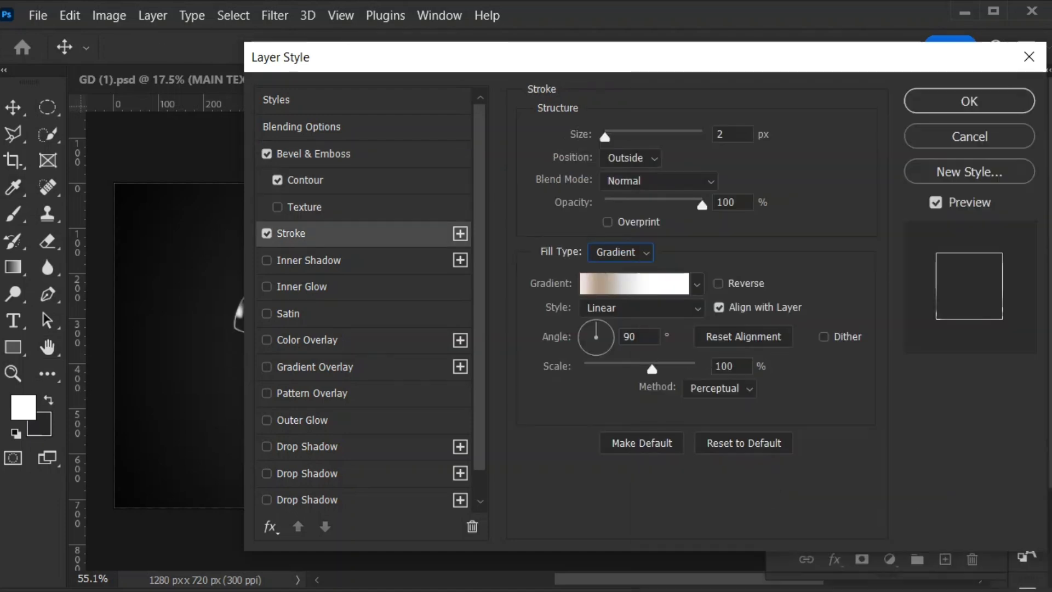
Step: Set the stroke size to 6 px and its gradient scale to 99%, and apply the layer style
{"action": "left_click_drag", "start_coordinate": [558, 57], "coordinate": [791, 77]}
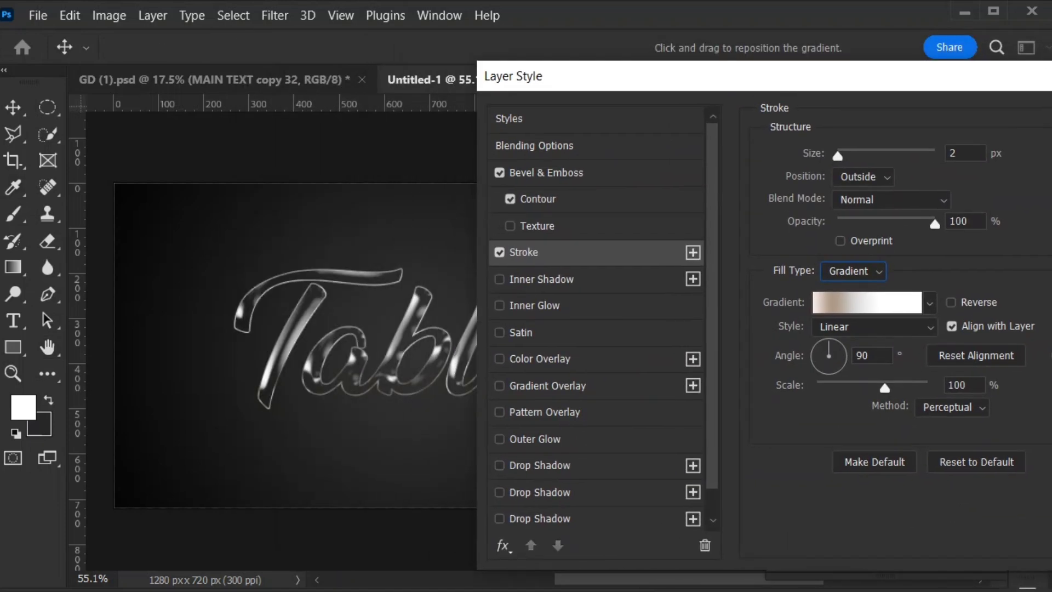
{"action": "key", "text": "Up"}
{"action": "key", "text": "Up"}
{"action": "key", "text": "Up"}
{"action": "key", "text": "Up"}
{"action": "key", "text": "Up"}
{"action": "key", "text": "Down"}
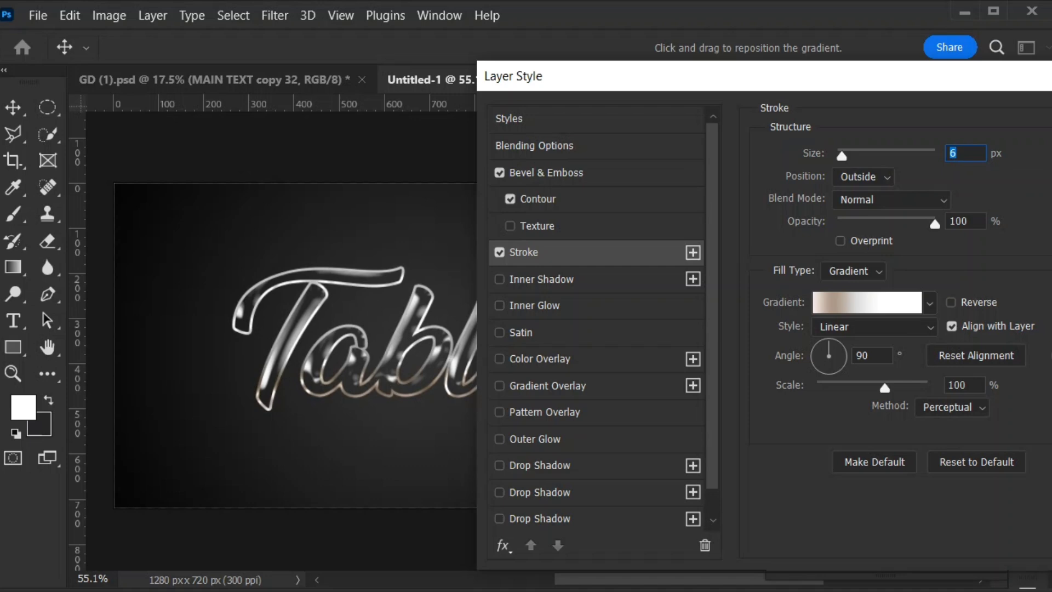
{"action": "left_click_drag", "start_coordinate": [968, 385], "coordinate": [931, 386]}
{"action": "type", "text": "99"}
{"action": "key", "text": "Return"}
{"action": "key", "text": "ctrl+j"}
{"action": "key", "text": "ctrl+z"}
{"action": "left_click", "coordinate": [846, 353]}
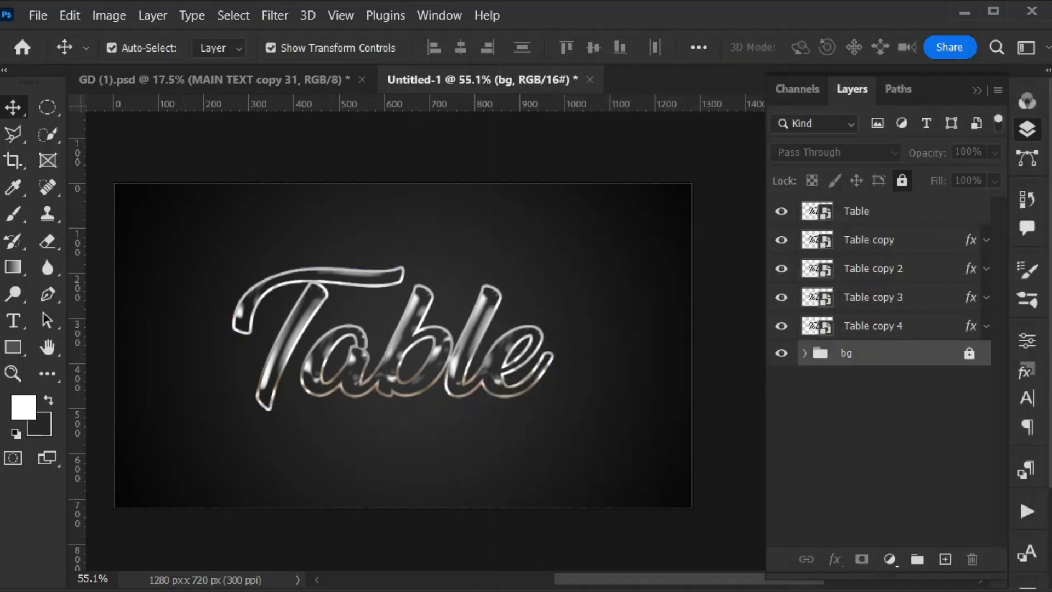
{"action": "key", "text": "ctrl+z"}
Step: Duplicate Table copy 4 directly beneath itself and set the duplicate's Bevel & Emboss soften to 0 px
{"action": "left_click_drag", "start_coordinate": [926, 328], "coordinate": [925, 365]}
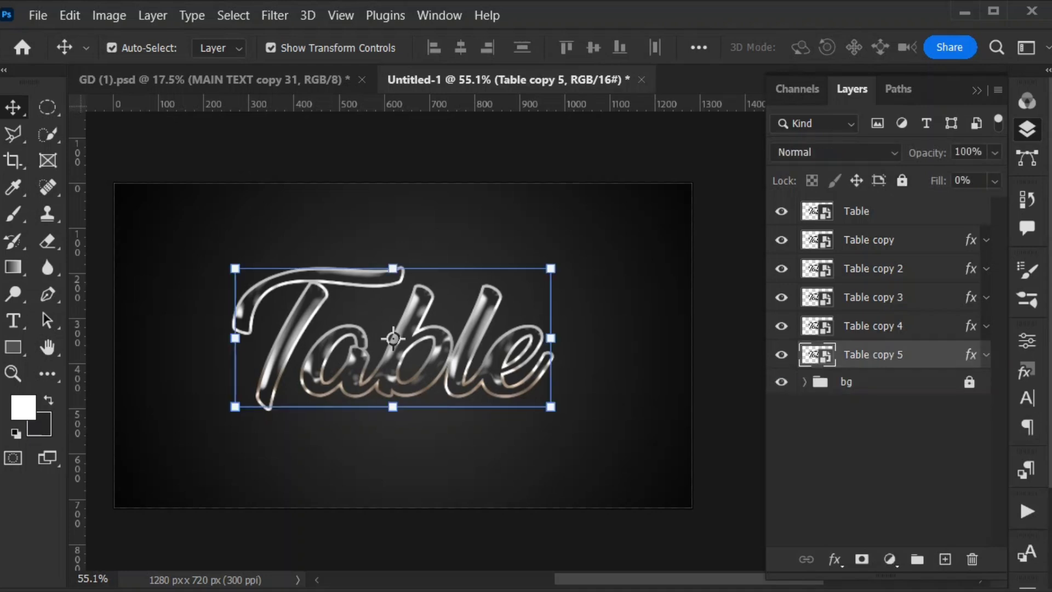
{"action": "double_click", "coordinate": [930, 354]}
{"action": "left_click", "coordinate": [306, 118]}
{"action": "double_click", "coordinate": [724, 208]}
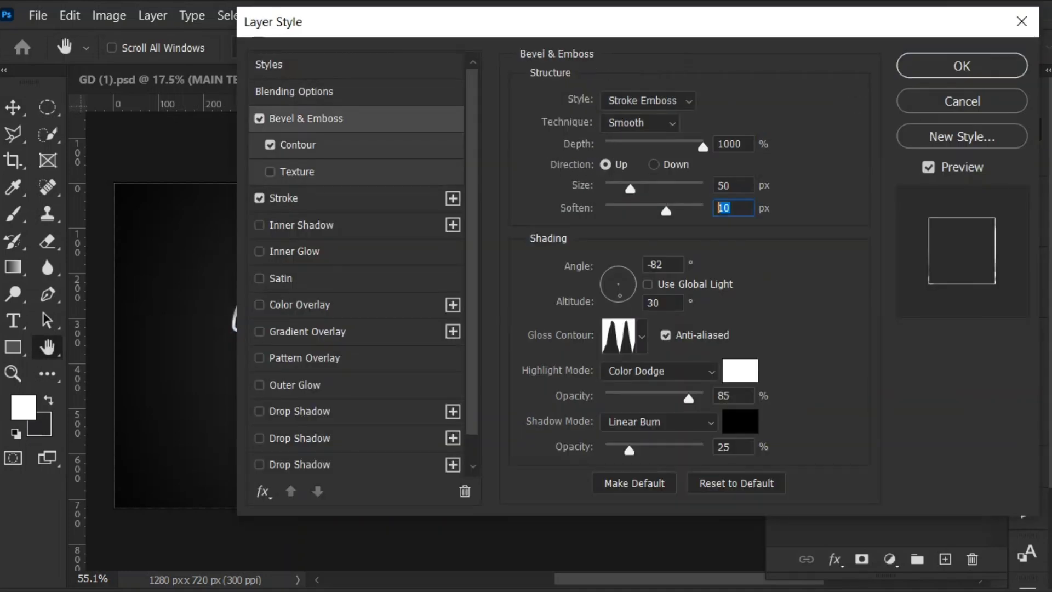
{"action": "type", "text": "0"}
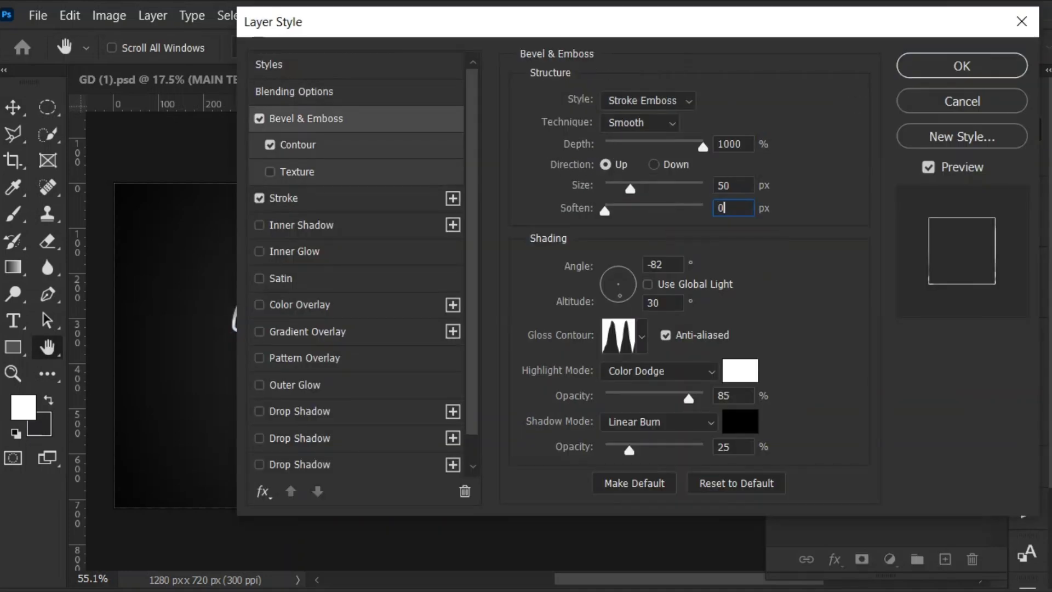
Step: Change the new duplicate's stroke gradient to the preset with alternating gray and white bands
{"action": "left_click", "coordinate": [298, 145]}
{"action": "left_click", "coordinate": [283, 197]}
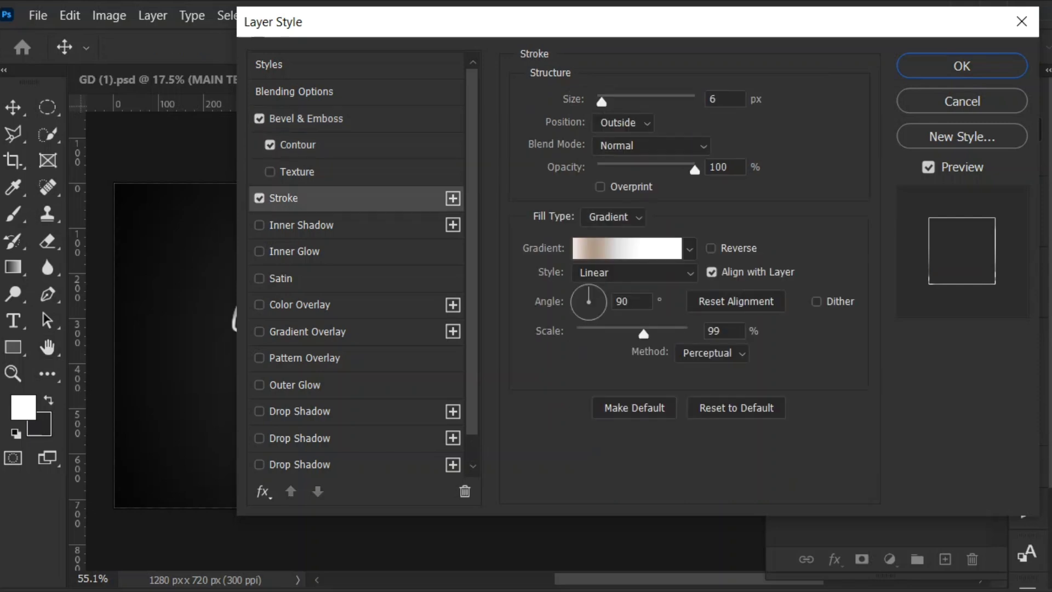
{"action": "left_click", "coordinate": [605, 248]}
{"action": "scroll", "coordinate": [822, 219], "scroll_direction": "down", "scroll_amount": 5}
{"action": "left_click", "coordinate": [809, 279]}
{"action": "key", "text": "Return"}
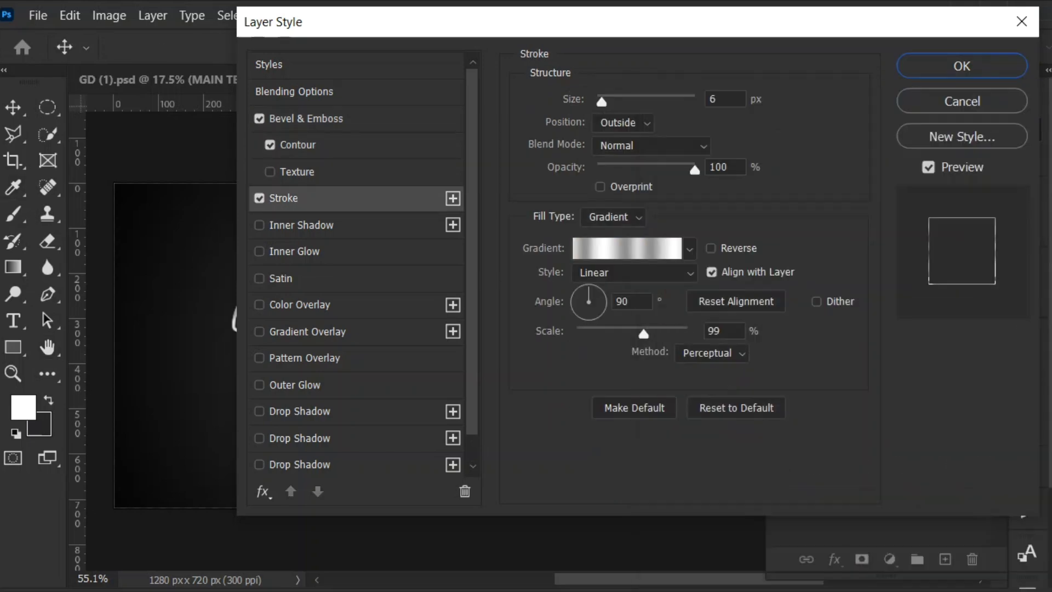
Step: Set the layer's stroke size to 9 px
{"action": "left_click_drag", "start_coordinate": [576, 22], "coordinate": [769, 57]}
{"action": "key", "text": "Up"}
{"action": "key", "text": "Up"}
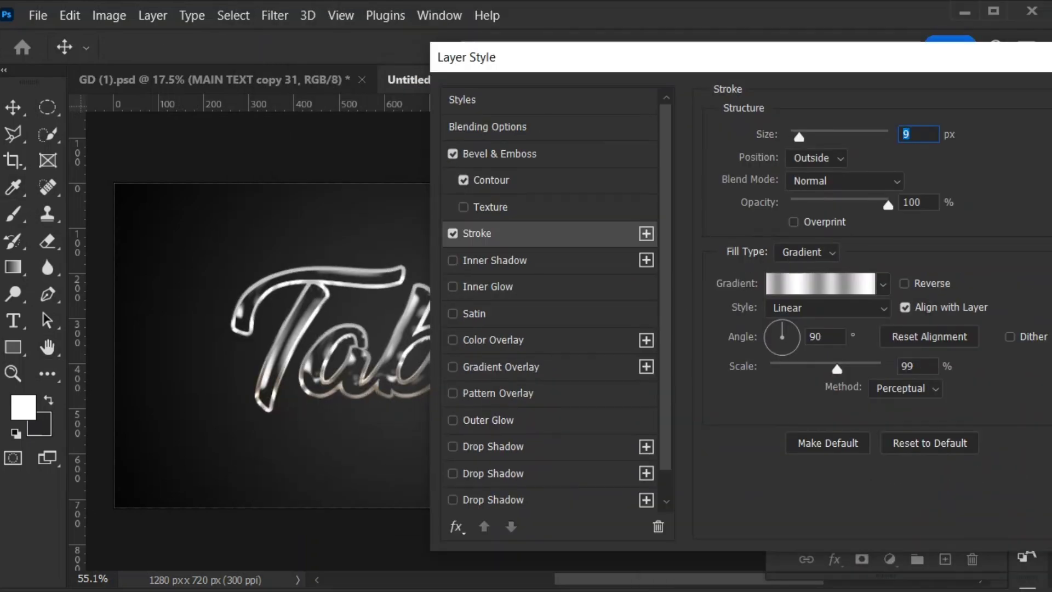
Step: Add a Gradient Overlay using the beige-to-white gradient preset at 100% scale and apply the layer style
{"action": "left_click", "coordinate": [501, 367]}
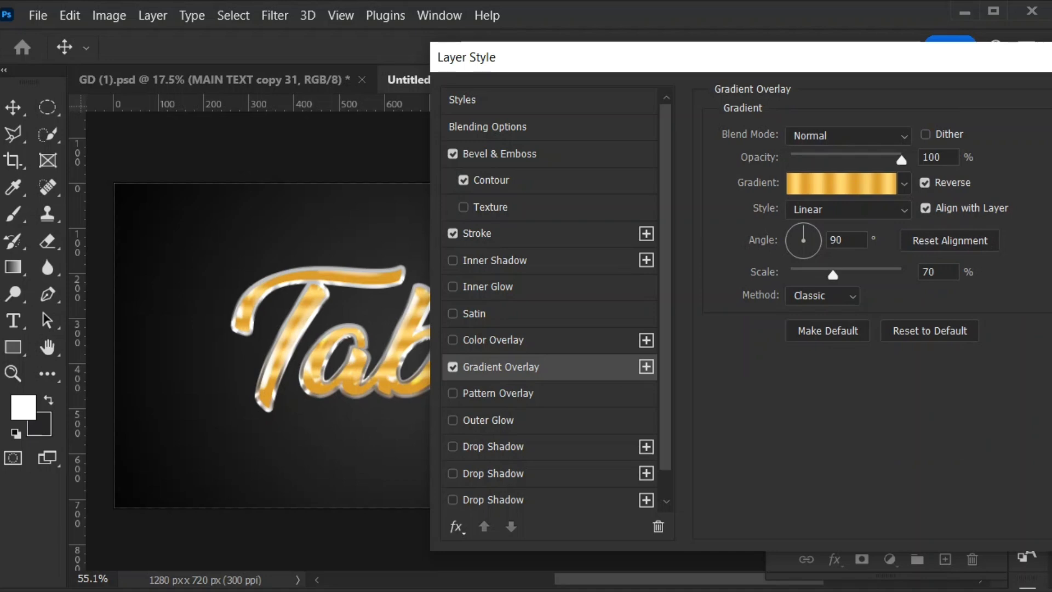
{"action": "left_click", "coordinate": [840, 183]}
{"action": "scroll", "coordinate": [841, 219], "scroll_direction": "down", "scroll_amount": 10}
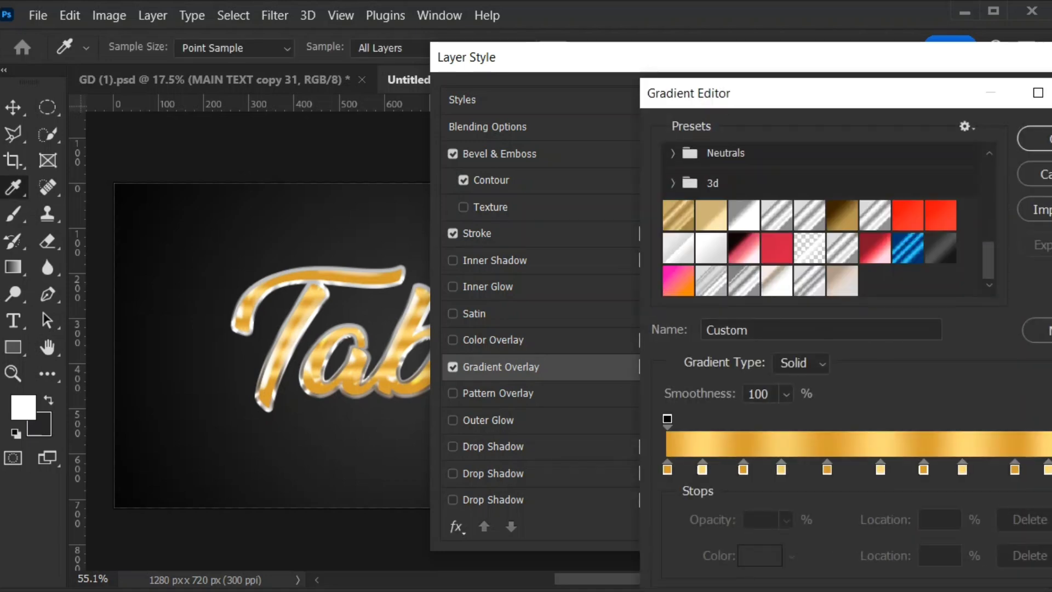
{"action": "left_click", "coordinate": [841, 278]}
{"action": "left_click", "coordinate": [1041, 139]}
{"action": "left_click_drag", "start_coordinate": [832, 274], "coordinate": [858, 274]}
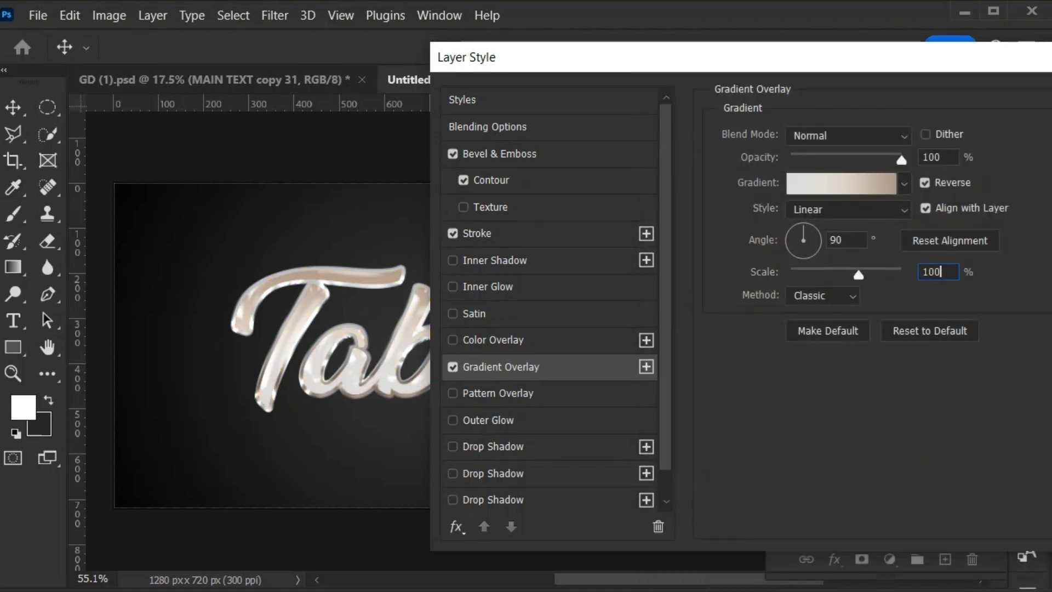
{"action": "key", "text": "Return"}
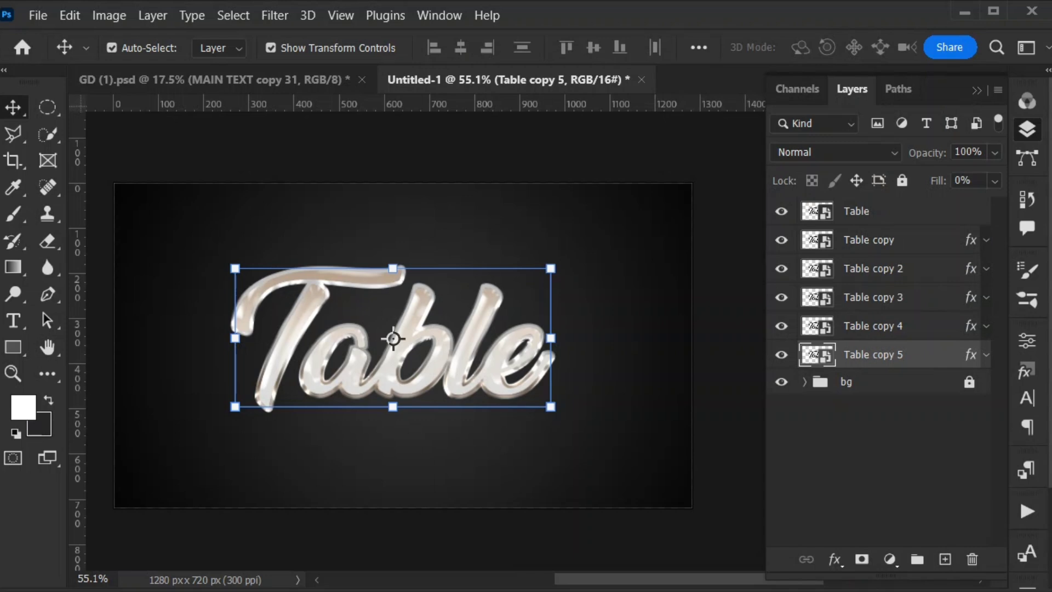
Step: Group the layers from Table copy through Table copy 5 and show the group's contents
{"action": "left_click", "coordinate": [876, 240], "text": "shift"}
{"action": "key", "text": "ctrl+g"}
{"action": "left_click", "coordinate": [804, 239]}
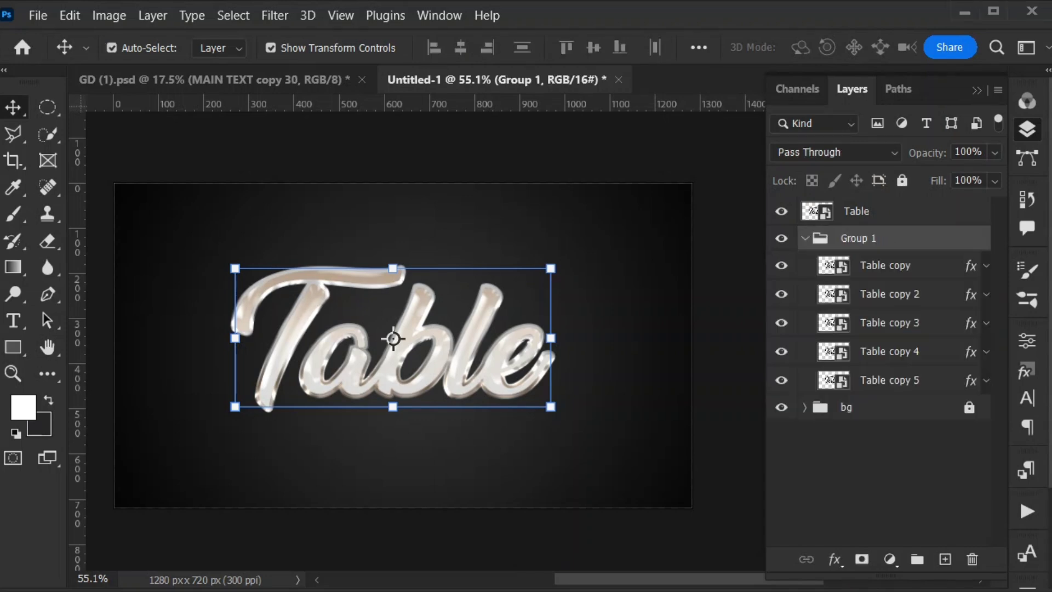
Step: Duplicate Table copy 5 and place the duplicate outside Group 1, between that group and the bg group
{"action": "left_click", "coordinate": [889, 379]}
{"action": "key", "text": "ctrl+j"}
{"action": "left_click_drag", "start_coordinate": [890, 379], "coordinate": [887, 464]}
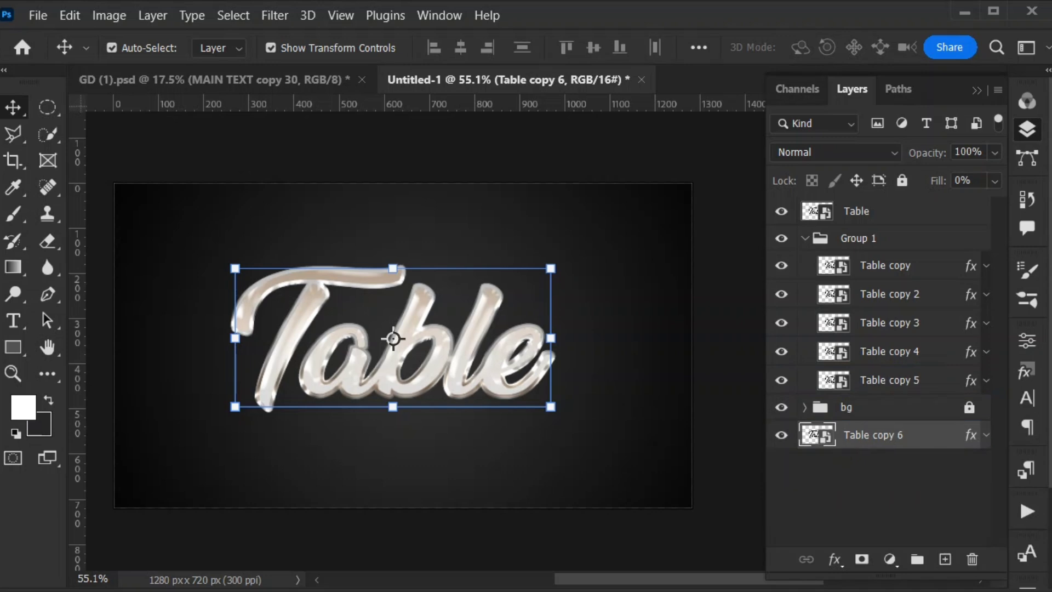
{"action": "left_click", "coordinate": [804, 238]}
{"action": "left_click_drag", "start_coordinate": [889, 291], "coordinate": [889, 251]}
Step: Turn off the Gradient Overlay on Table copy 6, check its stroke gradient and bevel contour, and apply the layer style
{"action": "double_click", "coordinate": [942, 266]}
{"action": "left_click", "coordinate": [256, 179]}
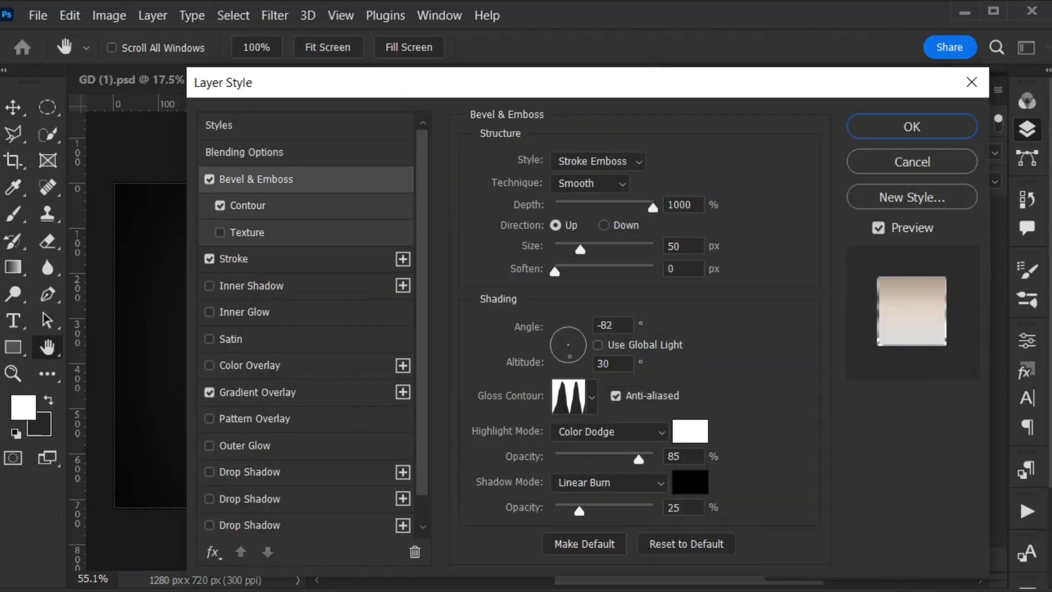
{"action": "left_click", "coordinate": [209, 392]}
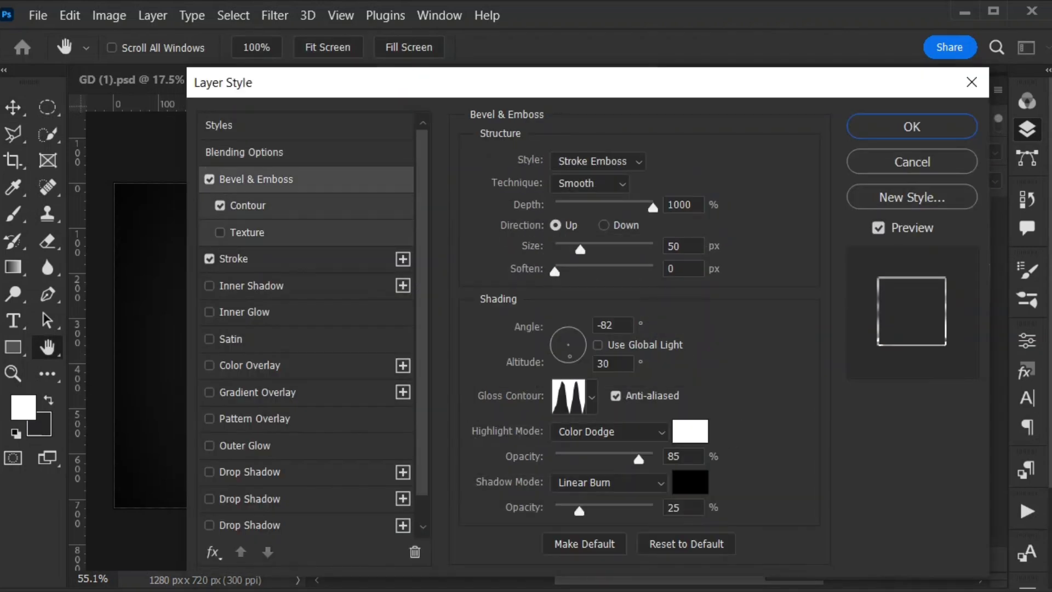
{"action": "left_click", "coordinate": [233, 259]}
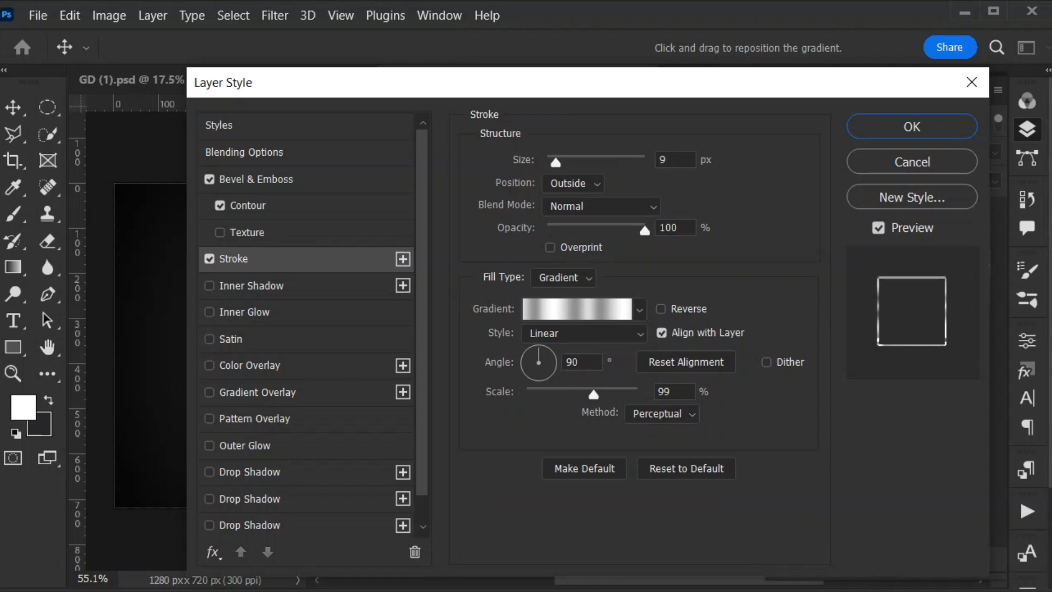
{"action": "left_click", "coordinate": [576, 308]}
{"action": "left_click", "coordinate": [1045, 138]}
{"action": "left_click", "coordinate": [247, 205]}
{"action": "left_click", "coordinate": [923, 123]}
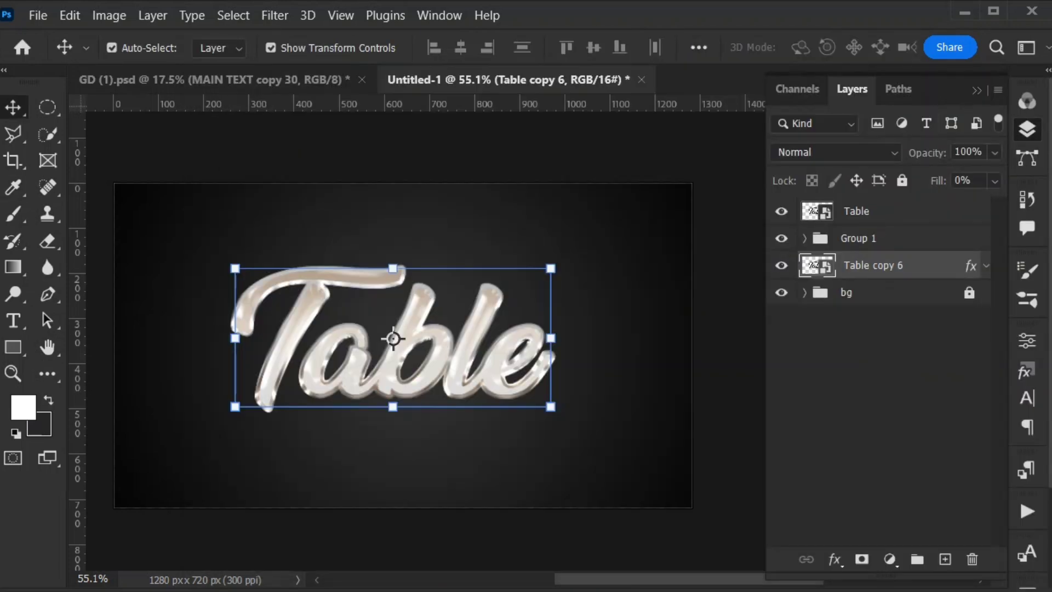
Step: Stack six duplicates of Table copy 6, each nudged slightly higher than the last, and group all seven layers
{"action": "scroll", "coordinate": [463, 396], "scroll_direction": "up", "scroll_amount": 3}
{"action": "key", "text": "alt+Up"}
{"action": "key", "text": "alt+Up"}
{"action": "key", "text": "alt+Up"}
{"action": "key", "text": "alt+Up"}
{"action": "key", "text": "alt+Up"}
{"action": "key", "text": "alt+Up"}
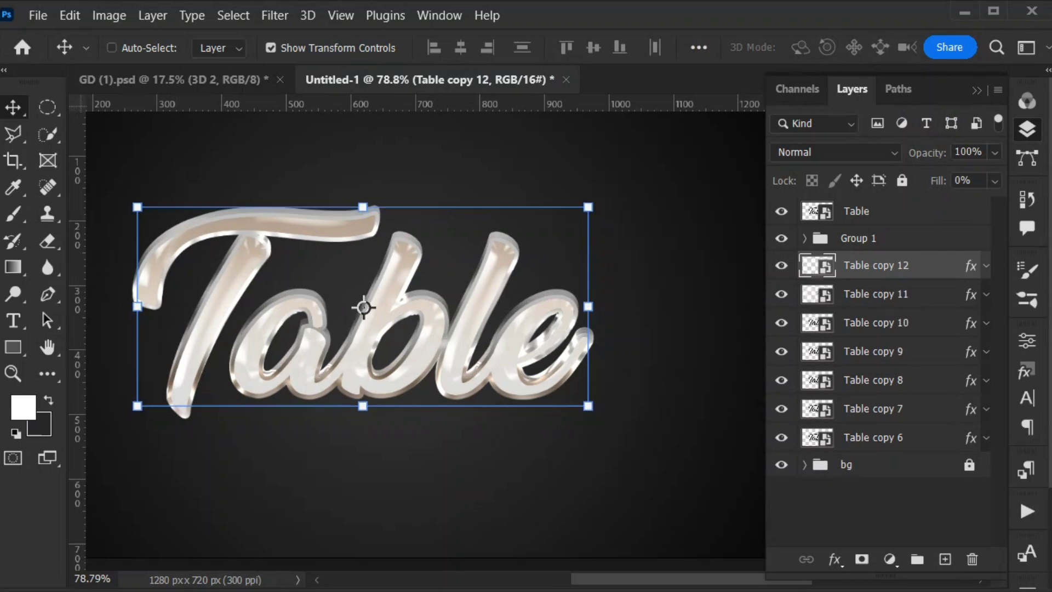
{"action": "left_click", "coordinate": [873, 437], "text": "shift"}
{"action": "key", "text": "ctrl+g"}
Step: Move the Table layer and Group 1 upward together by nine nudges and deselect them
{"action": "left_click", "coordinate": [858, 238]}
{"action": "left_click", "coordinate": [857, 211], "text": "shift"}
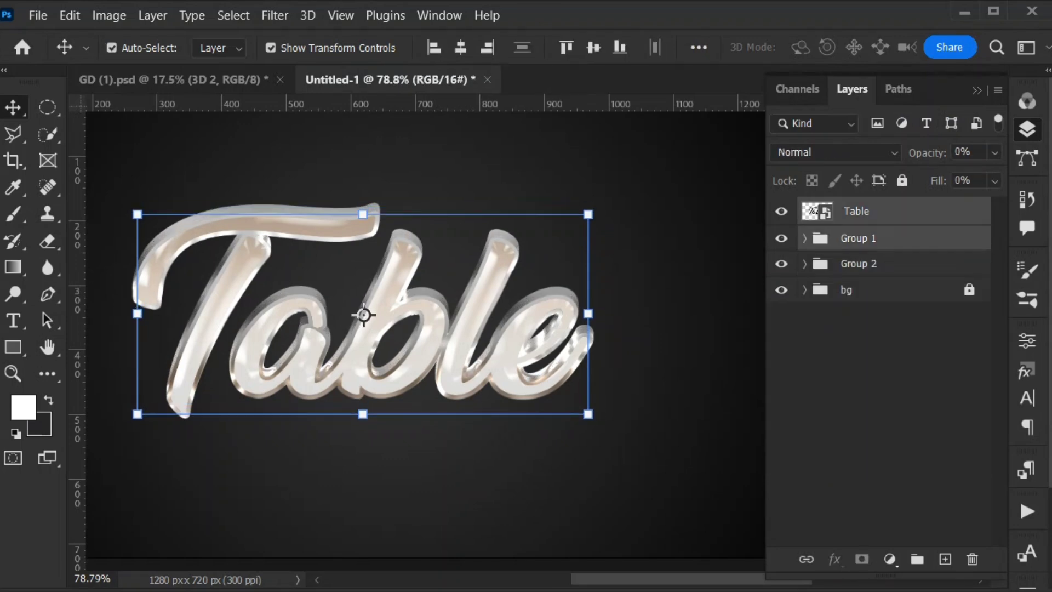
{"action": "key", "text": "Up"}
{"action": "key", "text": "Up"}
{"action": "key", "text": "Up"}
{"action": "key", "text": "Up"}
{"action": "key", "text": "Up"}
{"action": "key", "text": "Up"}
{"action": "key", "text": "Up"}
{"action": "key", "text": "Up"}
{"action": "key", "text": "Up"}
{"action": "left_click", "coordinate": [389, 336]}
{"action": "scroll", "coordinate": [390, 336], "scroll_direction": "down", "scroll_amount": 3}
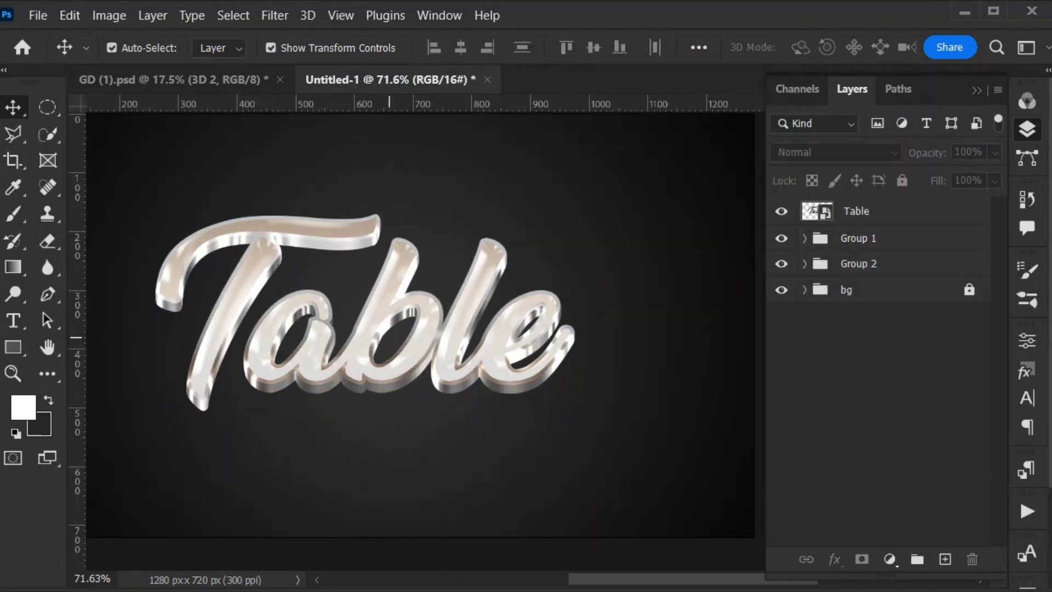
Step: Apply a beige Color Overlay with the Linear Burn blend mode to Group 2
{"action": "left_click", "coordinate": [858, 264]}
{"action": "double_click", "coordinate": [926, 263]}
{"action": "left_click_drag", "start_coordinate": [720, 88], "coordinate": [544, 105]}
{"action": "left_click", "coordinate": [231, 384]}
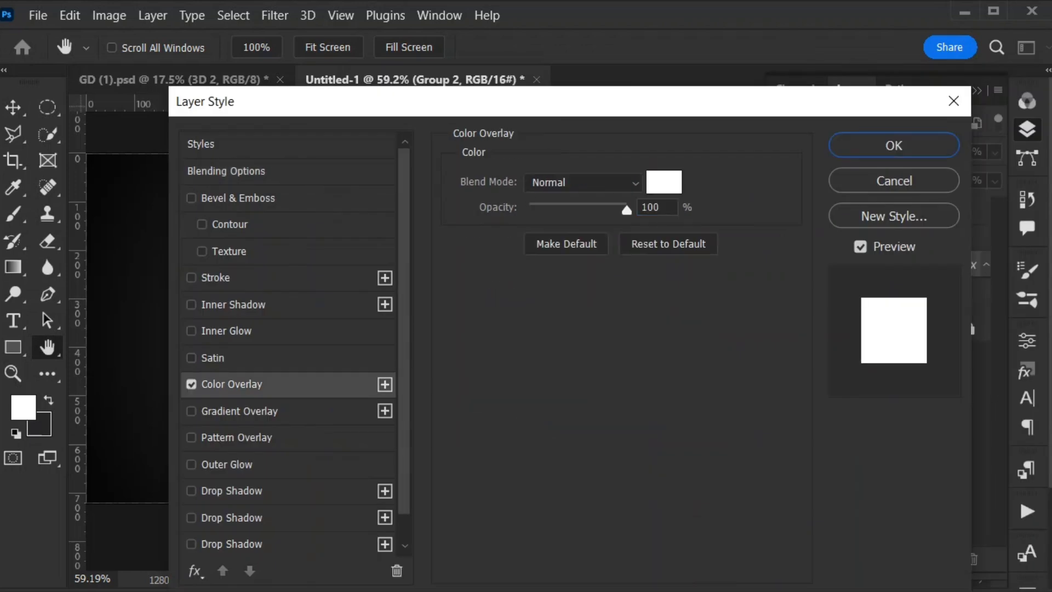
{"action": "left_click", "coordinate": [664, 181]}
{"action": "key", "text": "ctrl+v"}
{"action": "left_click", "coordinate": [1021, 109]}
{"action": "left_click", "coordinate": [582, 182]}
{"action": "left_click", "coordinate": [565, 293]}
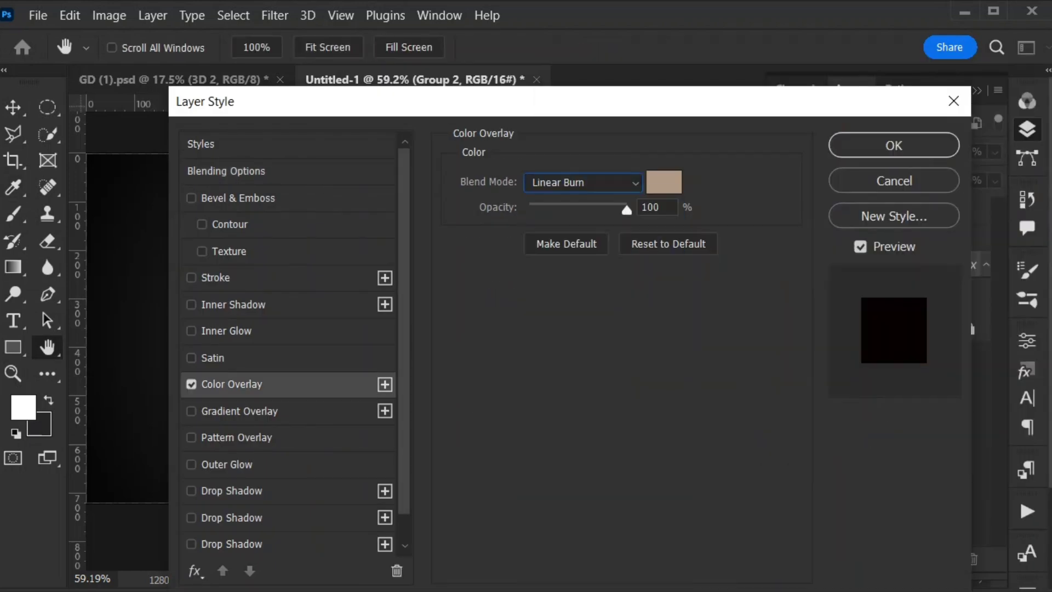
{"action": "left_click", "coordinate": [893, 146]}
{"action": "left_click", "coordinate": [985, 264]}
Step: Duplicate Table copy 6 from Group 2 and place the duplicate between Group 2 and the bg group
{"action": "left_click", "coordinate": [804, 264]}
{"action": "left_click", "coordinate": [890, 463]}
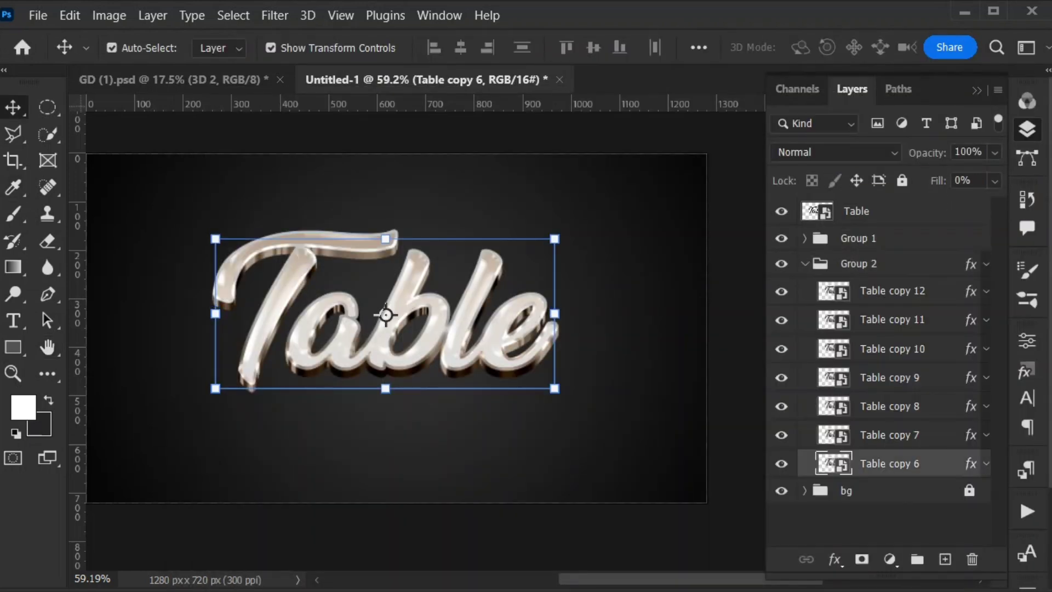
{"action": "key", "text": "ctrl+j"}
{"action": "left_click_drag", "start_coordinate": [891, 464], "coordinate": [890, 509]}
{"action": "left_click", "coordinate": [898, 264]}
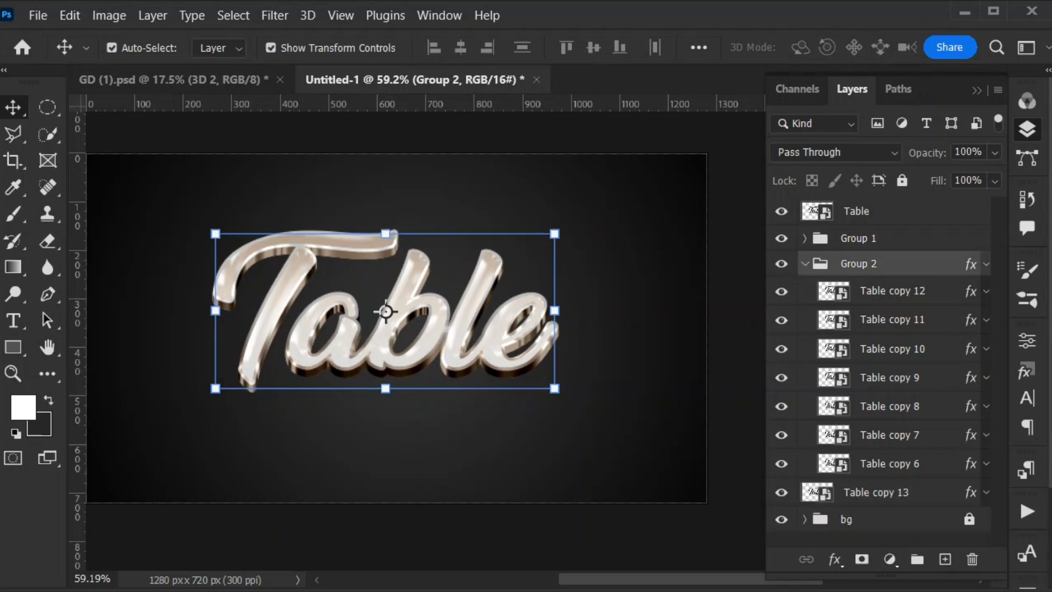
{"action": "left_click", "coordinate": [804, 264]}
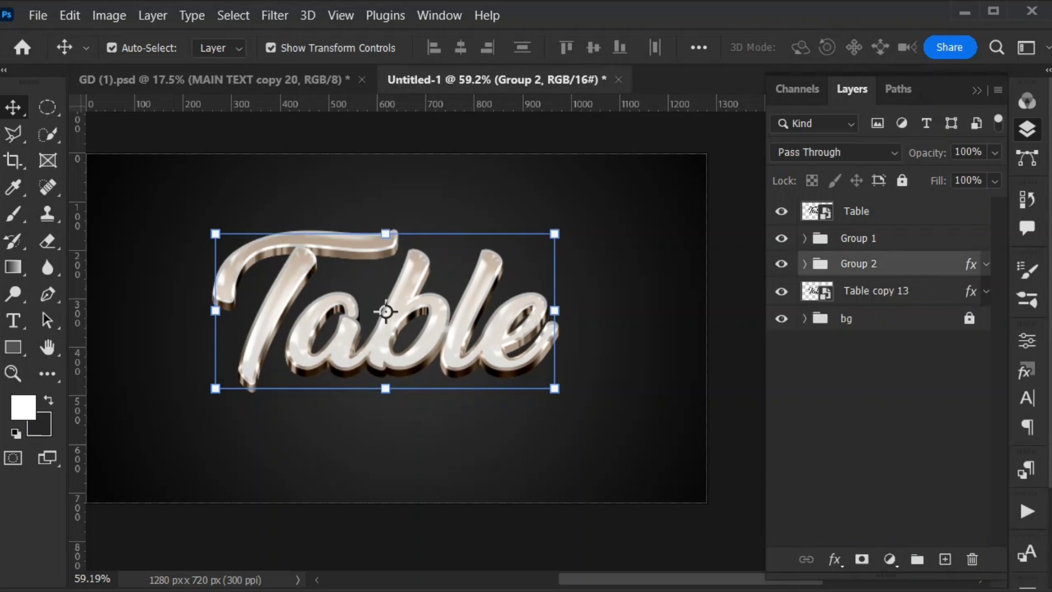
Step: Set Table copy 13's Bevel & Emboss depth to 438%, highlight opacity to 100% and shadow opacity to 21%
{"action": "double_click", "coordinate": [931, 291]}
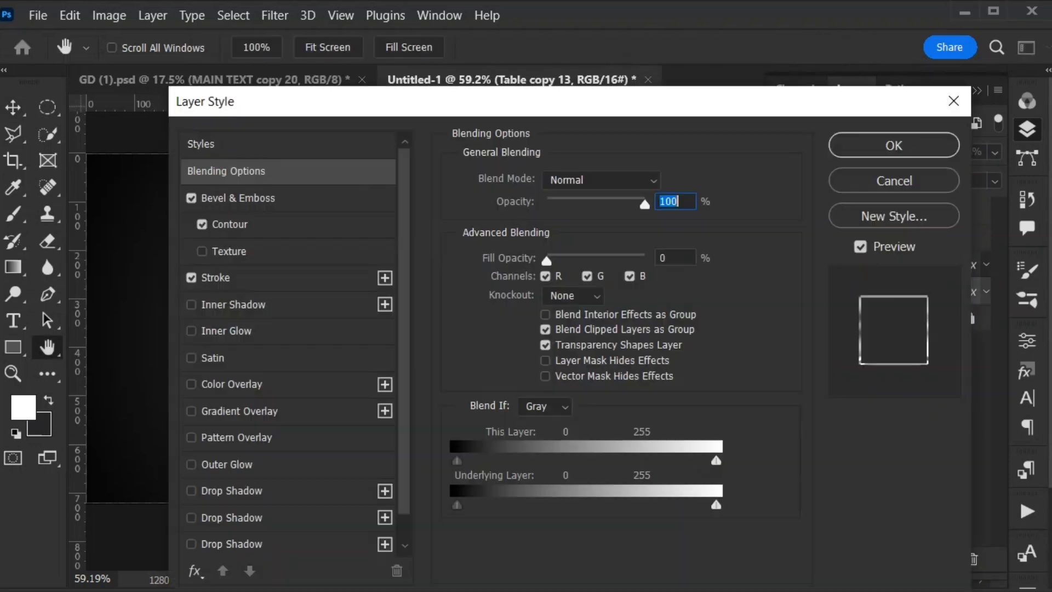
{"action": "left_click", "coordinate": [237, 198]}
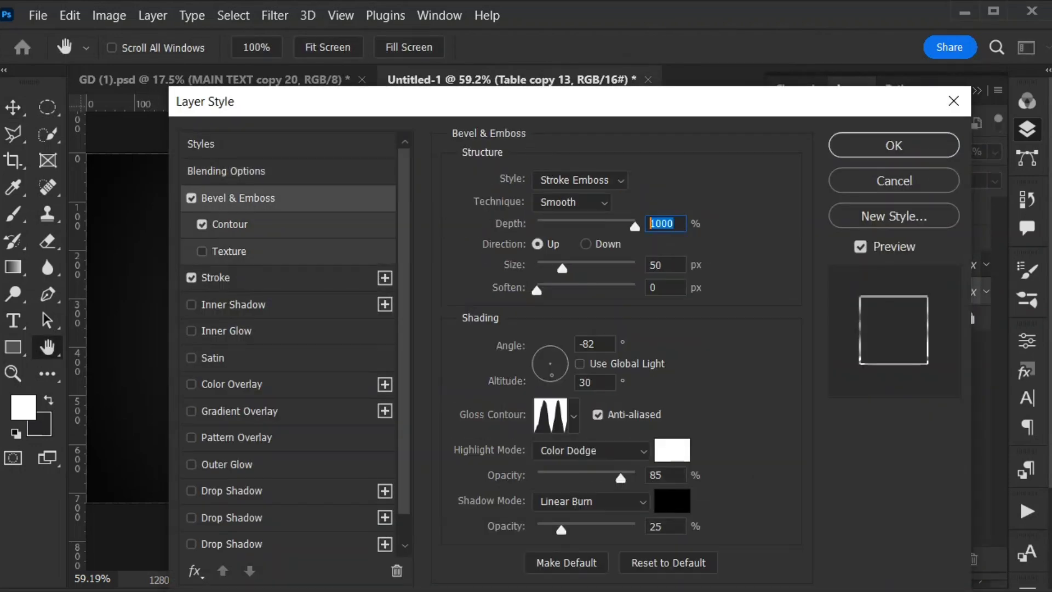
{"action": "left_click_drag", "start_coordinate": [634, 226], "coordinate": [579, 227]}
{"action": "type", "text": "1"}
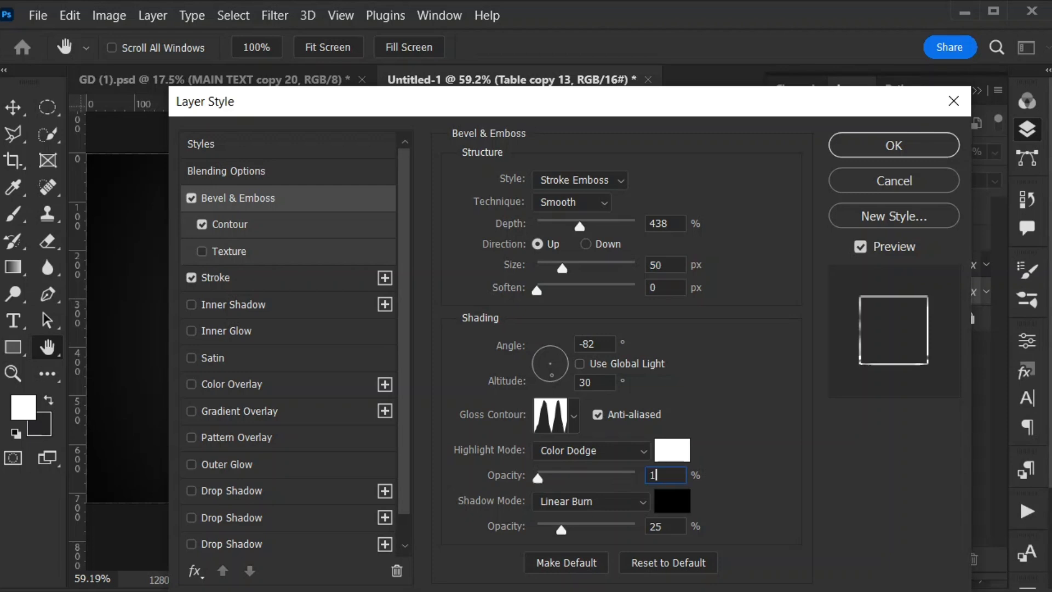
{"action": "type", "text": "00"}
{"action": "key", "text": "Tab"}
{"action": "type", "text": "21"}
{"action": "left_click", "coordinate": [229, 251]}
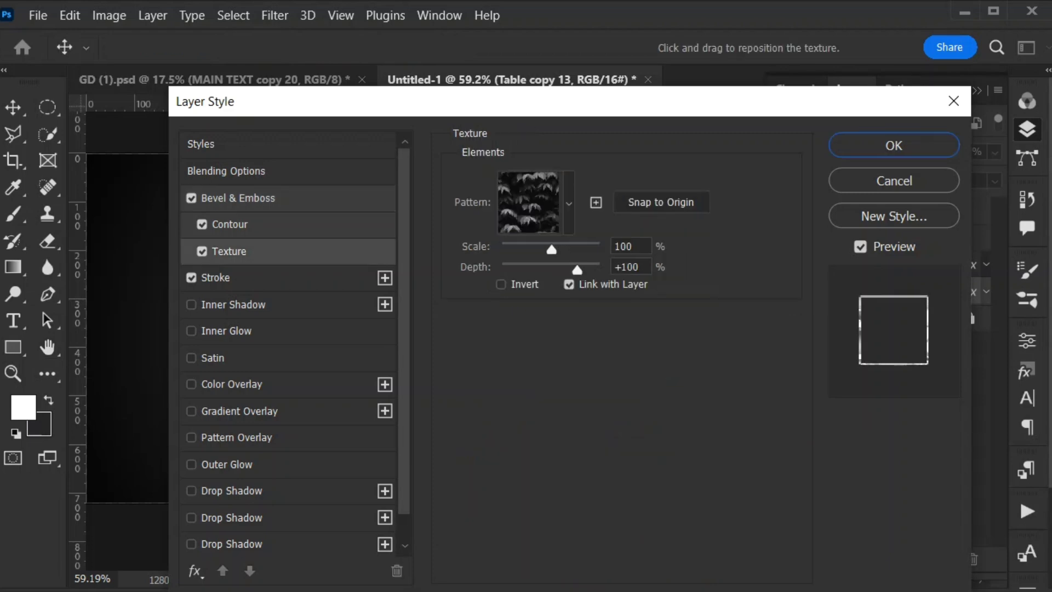
{"action": "left_click", "coordinate": [202, 251]}
{"action": "left_click", "coordinate": [230, 224]}
Step: Change the stroke's fill type to a solid color and set it to cfcfcd
{"action": "left_click", "coordinate": [216, 278]}
{"action": "left_click", "coordinate": [544, 295]}
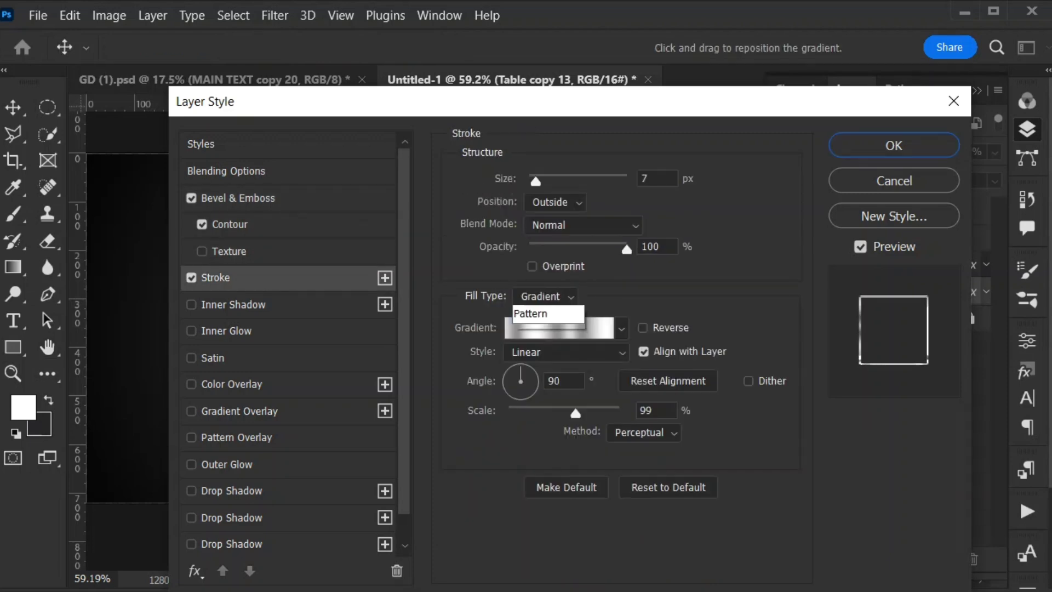
{"action": "left_click", "coordinate": [540, 283]}
{"action": "left_click", "coordinate": [503, 327]}
{"action": "type", "text": "cfcfcd"}
{"action": "left_click", "coordinate": [1020, 109]}
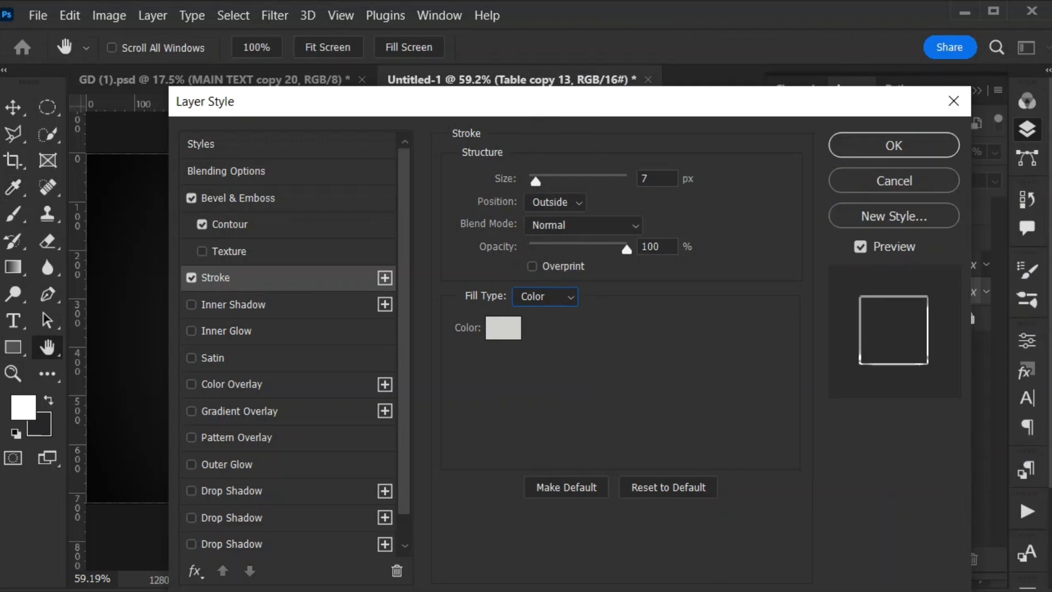
Step: Increase the solid-color stroke's size to 15 px
{"action": "left_click_drag", "start_coordinate": [657, 101], "coordinate": [887, 88]}
{"action": "left_click_drag", "start_coordinate": [888, 165], "coordinate": [854, 167]}
{"action": "key", "text": "Up"}
{"action": "key", "text": "Up"}
{"action": "key", "text": "Up"}
{"action": "key", "text": "Up"}
{"action": "key", "text": "Up"}
{"action": "key", "text": "Up"}
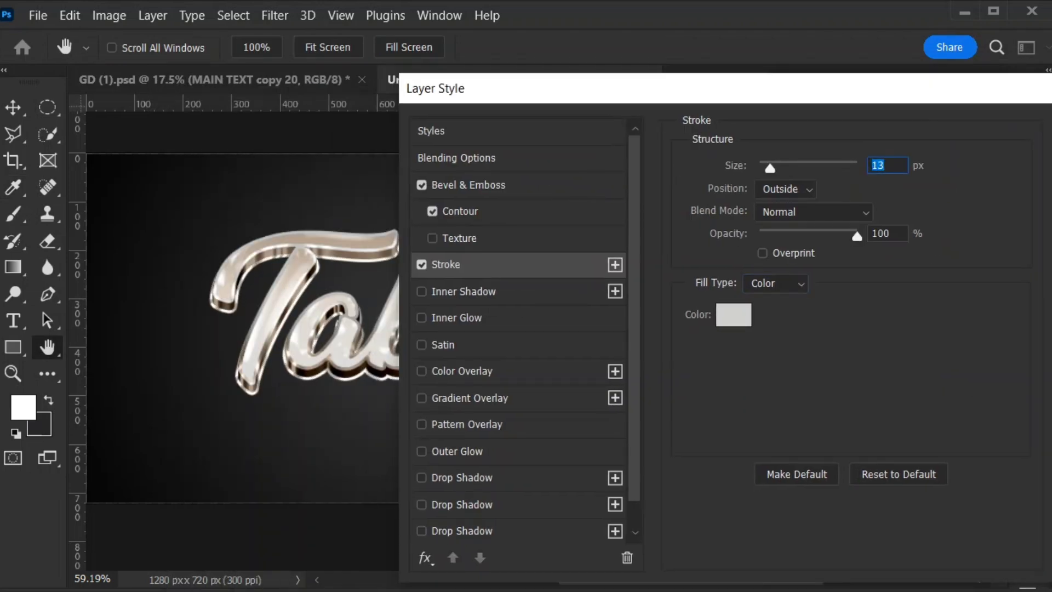
{"action": "key", "text": "Up"}
{"action": "key", "text": "Up"}
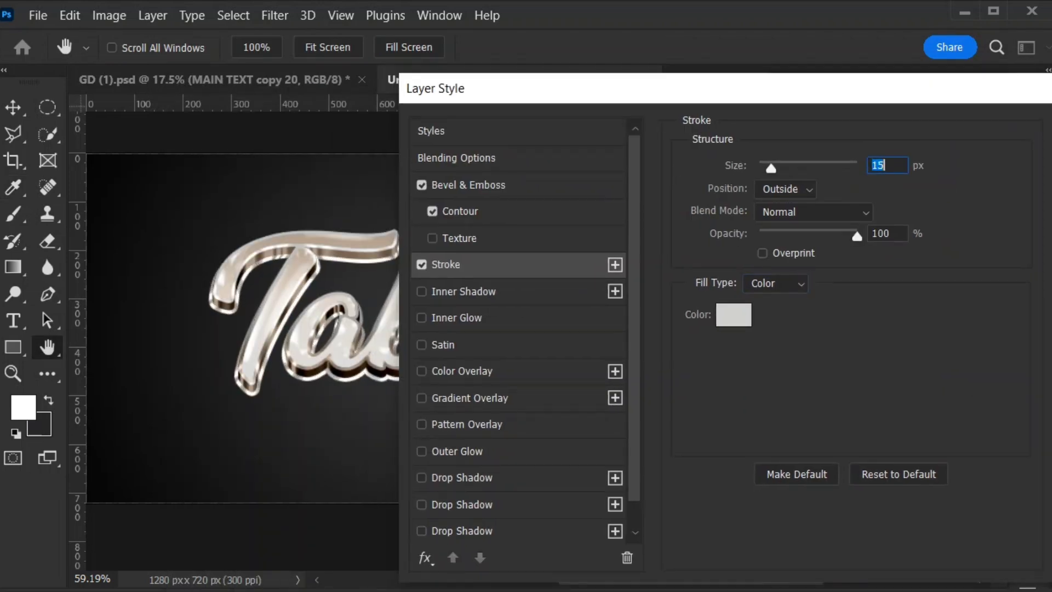
Step: Add a black Color Overlay at 89% opacity to Table copy 13 and apply the layer style
{"action": "left_click", "coordinate": [461, 371]}
{"action": "left_click_drag", "start_coordinate": [712, 88], "coordinate": [509, 82]}
{"action": "left_click", "coordinate": [690, 163]}
{"action": "left_click", "coordinate": [553, 380]}
{"action": "left_click", "coordinate": [1020, 108]}
{"action": "left_click_drag", "start_coordinate": [688, 188], "coordinate": [660, 187]}
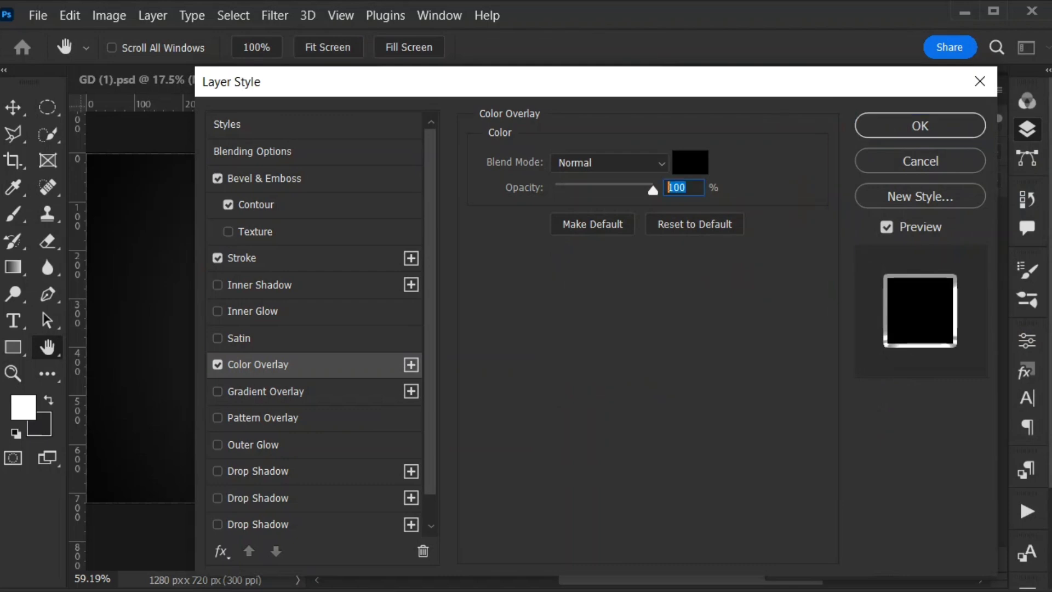
{"action": "type", "text": "89"}
{"action": "key", "text": "Return"}
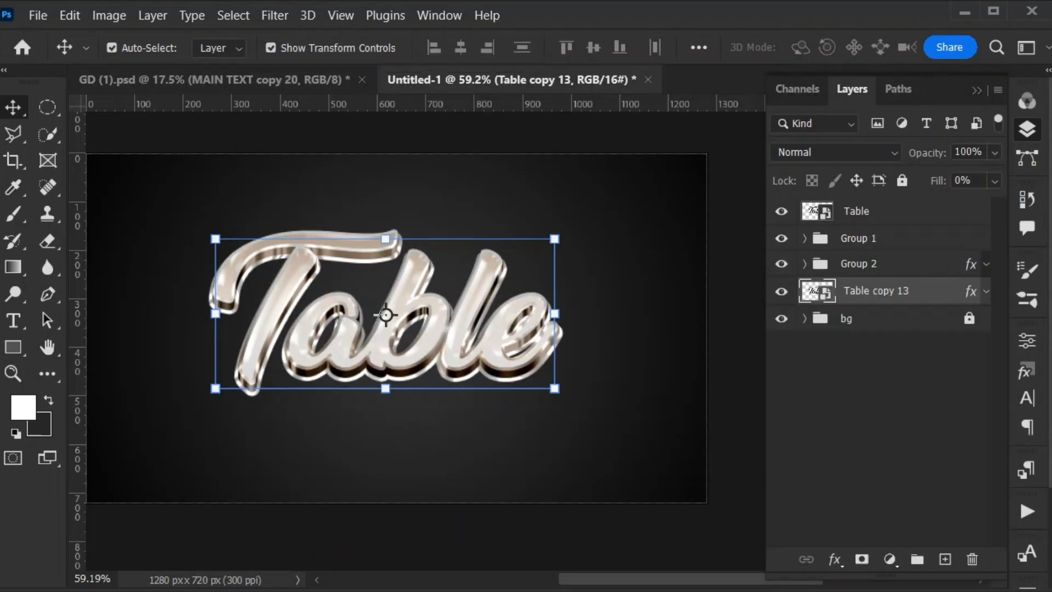
Step: Stack four duplicates of Table copy 13, each nudged slightly higher, and group all five layers
{"action": "key", "text": "alt+Up"}
{"action": "key", "text": "alt+Up"}
{"action": "key", "text": "alt+Up"}
{"action": "key", "text": "alt+Up"}
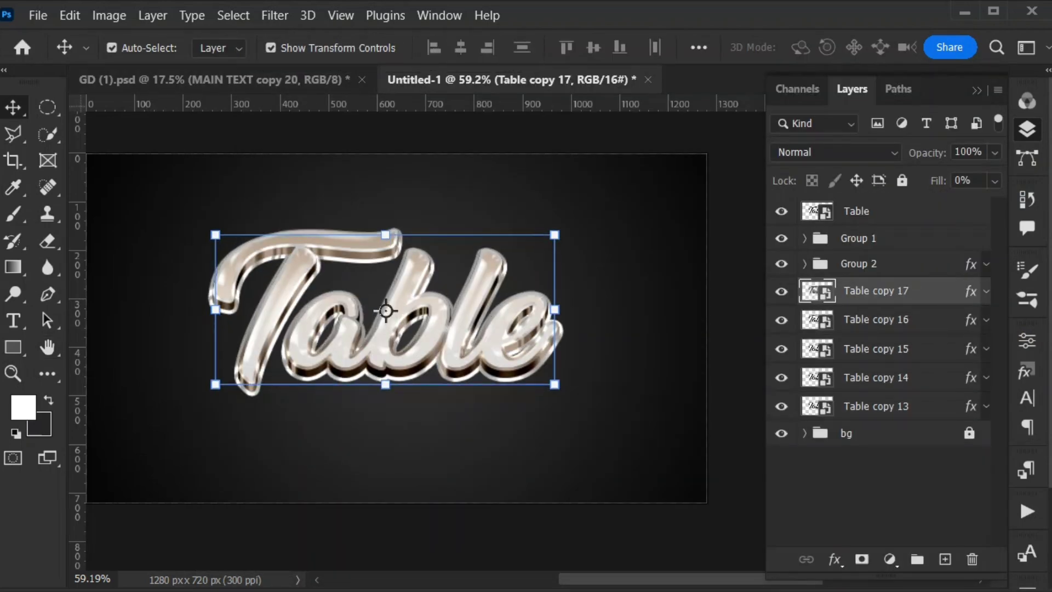
{"action": "left_click", "coordinate": [876, 406], "text": "shift"}
{"action": "key", "text": "ctrl+g"}
Step: Move the Table layer, Group 1 and Group 2 upward together by five nudges and deselect them
{"action": "left_click", "coordinate": [876, 264]}
{"action": "left_click", "coordinate": [876, 212], "text": "shift"}
{"action": "key", "text": "Up"}
{"action": "key", "text": "Up"}
{"action": "key", "text": "Up"}
{"action": "key", "text": "Up"}
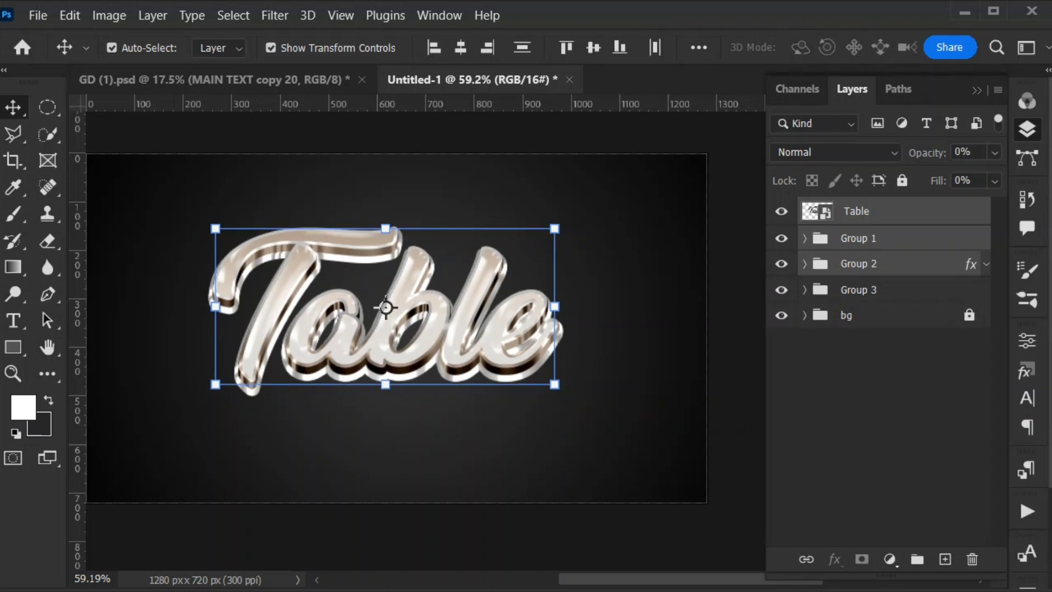
{"action": "key", "text": "Up"}
{"action": "left_click", "coordinate": [876, 416]}
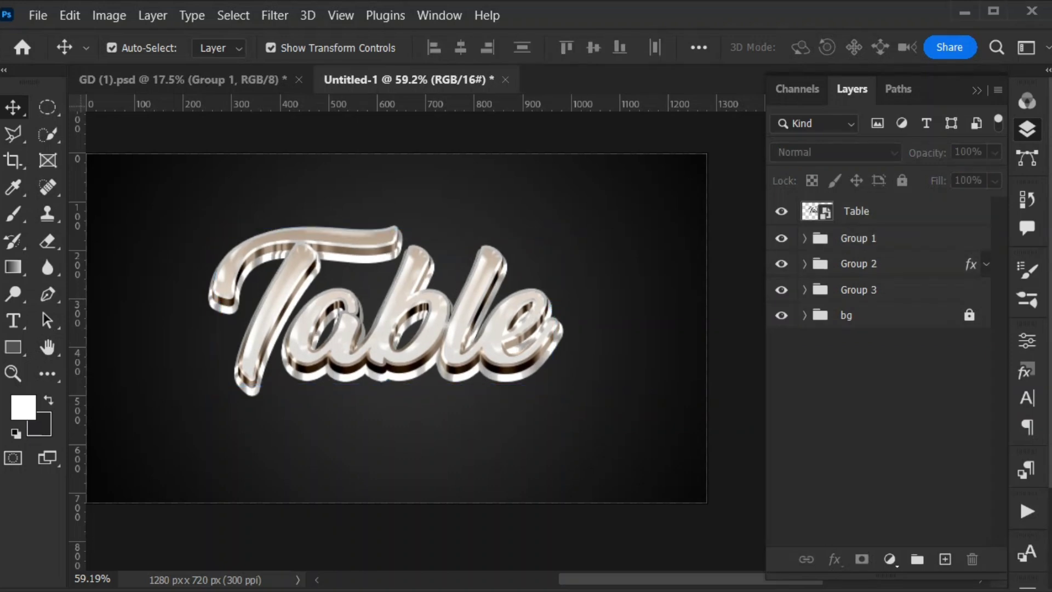
Step: Apply an orange Color Overlay with the Linear Burn blend mode to Group 3
{"action": "double_click", "coordinate": [925, 290]}
{"action": "left_click", "coordinate": [258, 365]}
{"action": "left_click", "coordinate": [610, 163]}
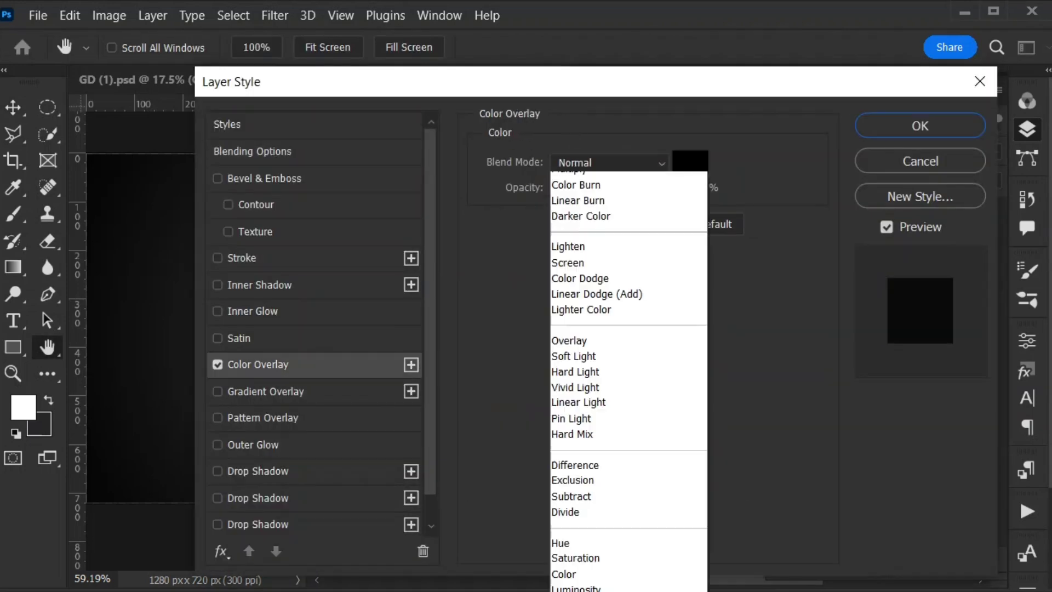
{"action": "left_click", "coordinate": [577, 201]}
{"action": "left_click", "coordinate": [690, 161]}
{"action": "left_click", "coordinate": [1014, 106]}
{"action": "left_click", "coordinate": [920, 125]}
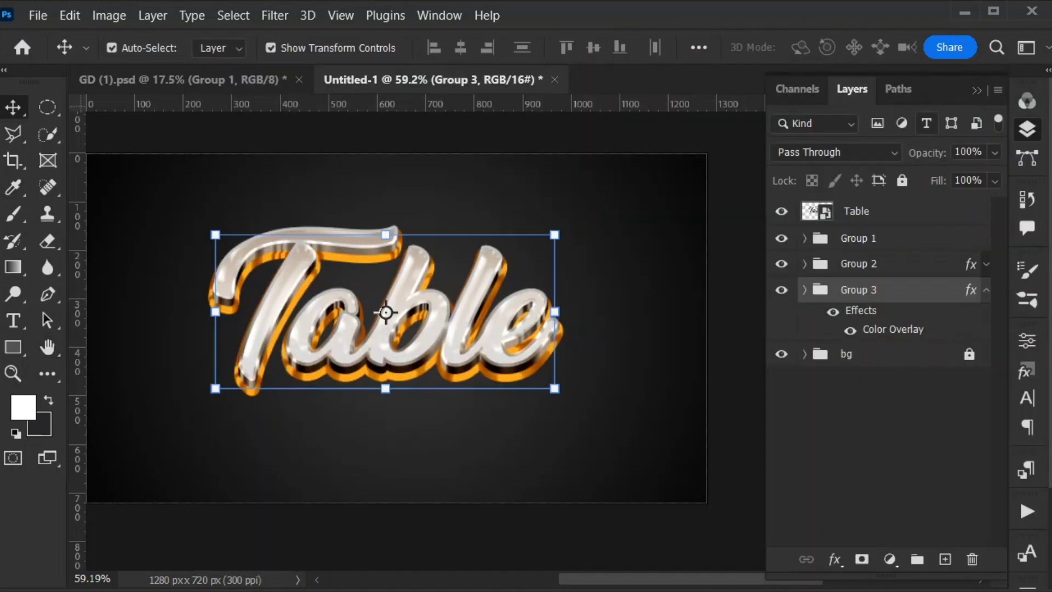
{"action": "left_click", "coordinate": [986, 290]}
Step: Duplicate the Table copy 13 layer, place the copy directly below Group 3 outside the group, and collapse Group 3
{"action": "left_click", "coordinate": [804, 290]}
{"action": "left_click", "coordinate": [898, 431]}
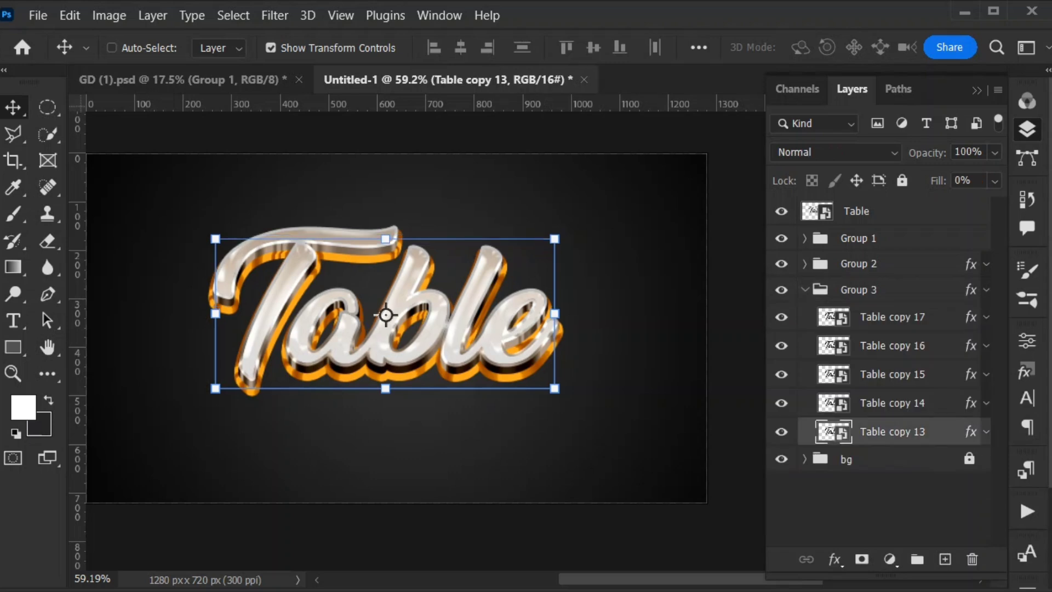
{"action": "key", "text": "ctrl+j"}
{"action": "left_click_drag", "start_coordinate": [898, 431], "coordinate": [898, 472]}
{"action": "left_click_drag", "start_coordinate": [899, 461], "coordinate": [898, 476]}
{"action": "left_click", "coordinate": [804, 290]}
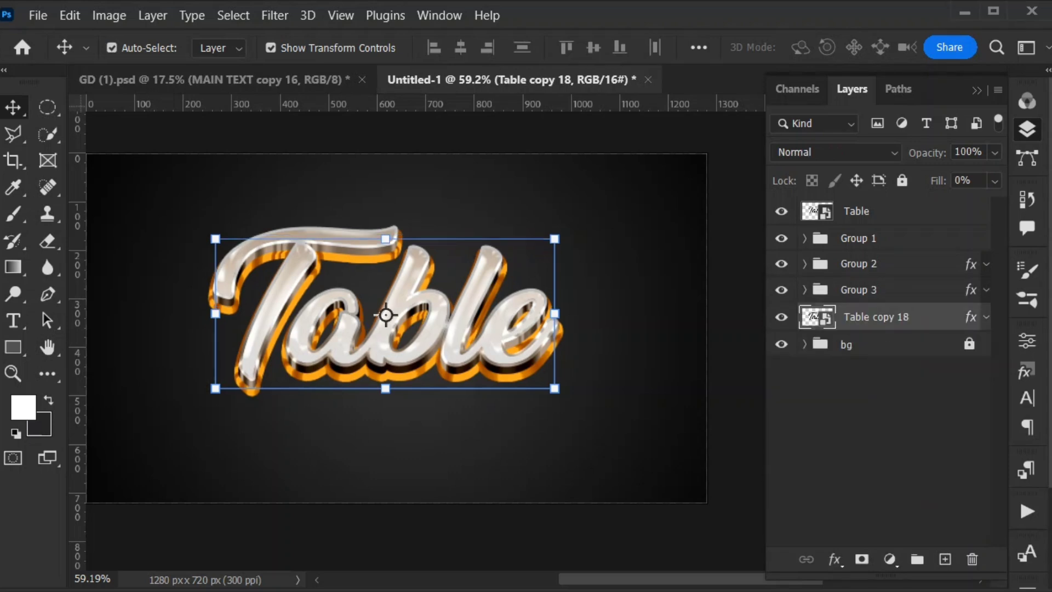
Step: Set Table copy 18's Bevel & Emboss depth to 1000% and highlight opacity to 85%, and turn off its Color Overlay
{"action": "double_click", "coordinate": [943, 316]}
{"action": "left_click", "coordinate": [264, 179]}
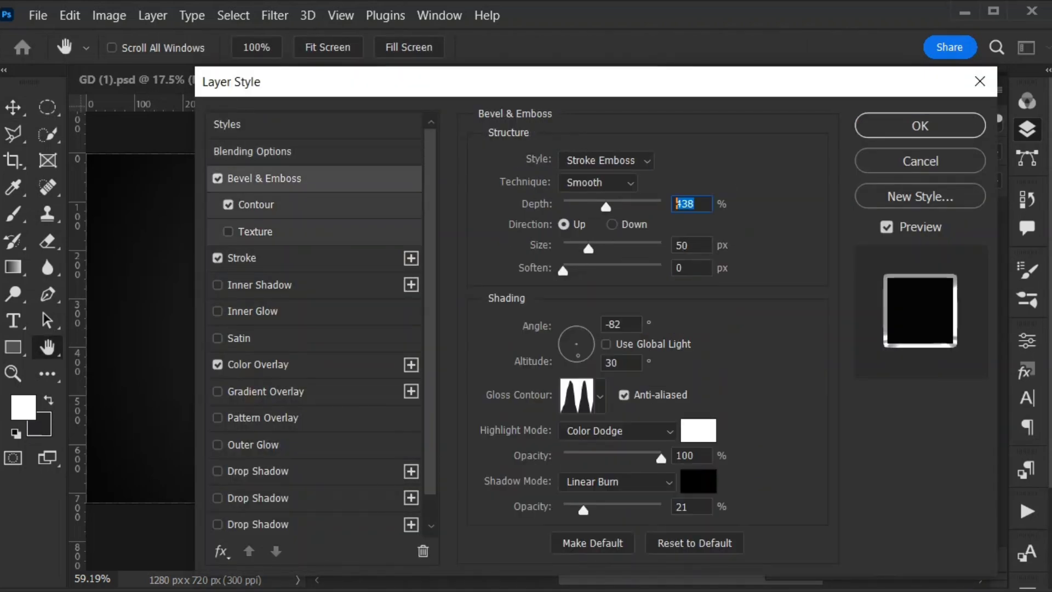
{"action": "type", "text": "1000"}
{"action": "left_click", "coordinate": [218, 364]}
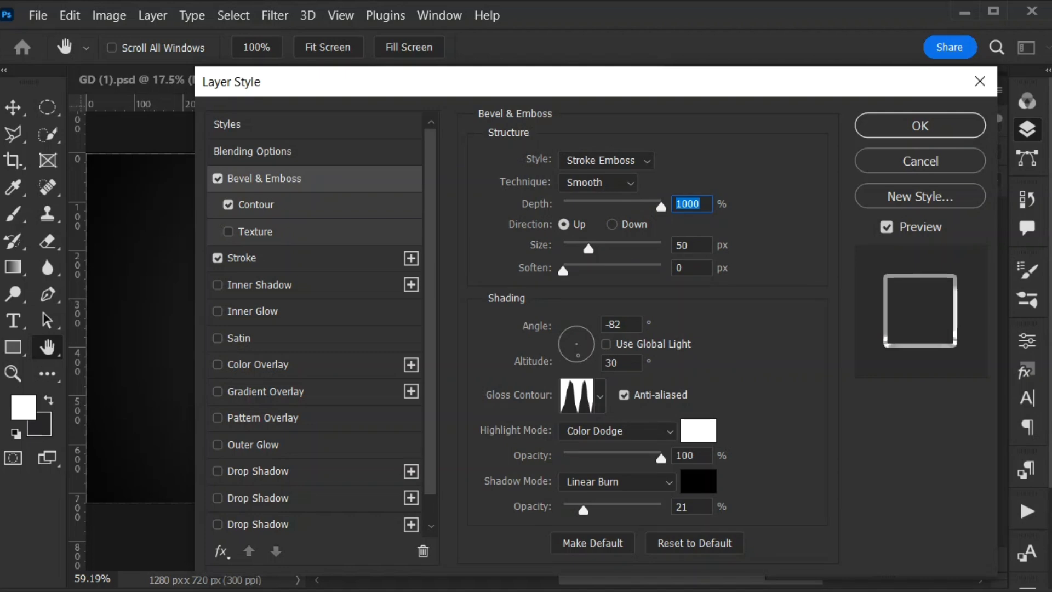
{"action": "double_click", "coordinate": [685, 455]}
{"action": "type", "text": "85"}
Step: Change the Stroke fill type to Gradient with a metallic silver preset and apply the layer style
{"action": "left_click", "coordinate": [242, 258]}
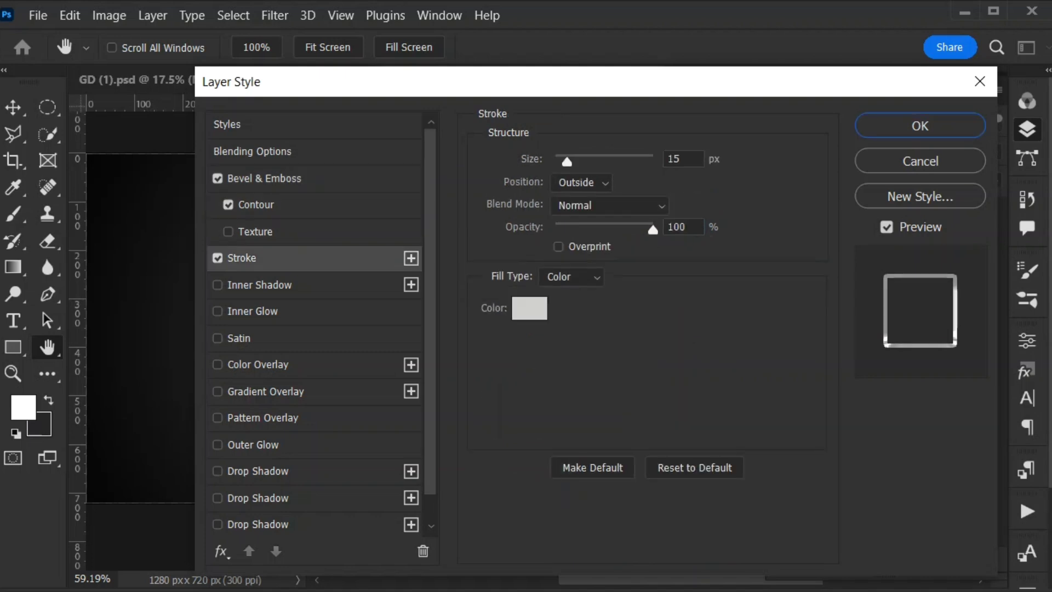
{"action": "left_click", "coordinate": [571, 276]}
{"action": "left_click", "coordinate": [566, 302]}
{"action": "left_click", "coordinate": [585, 308]}
{"action": "scroll", "coordinate": [822, 224], "scroll_direction": "down", "scroll_amount": 10}
{"action": "left_click", "coordinate": [939, 279]}
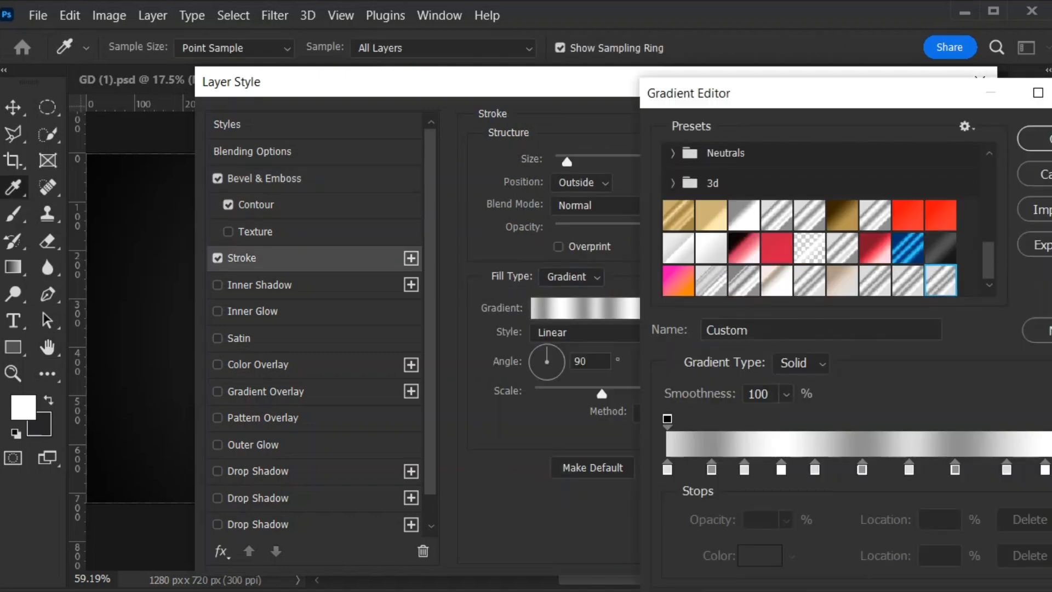
{"action": "left_click", "coordinate": [1034, 141]}
{"action": "left_click_drag", "start_coordinate": [416, 82], "coordinate": [631, 94]}
{"action": "key", "text": "Return"}
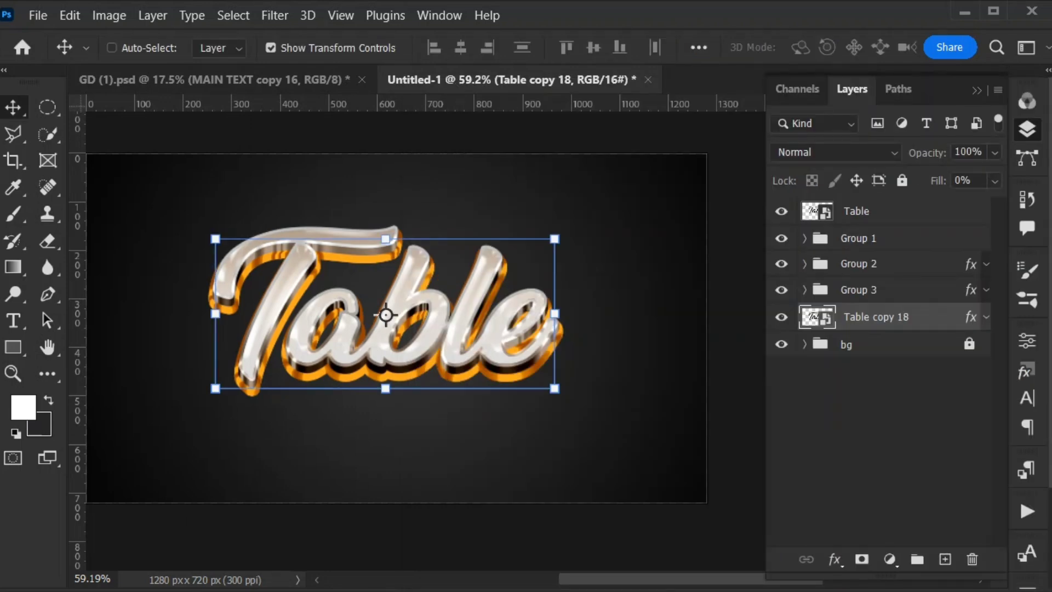
Step: Stack six duplicates of Table copy 18, each nudged slightly higher, and group all seven layers
{"action": "key", "text": "ctrl+alt+Up"}
{"action": "key", "text": "ctrl+alt+Up"}
{"action": "key", "text": "ctrl+alt+Up"}
{"action": "key", "text": "ctrl+alt+Up"}
{"action": "key", "text": "ctrl+alt+Up"}
{"action": "key", "text": "ctrl+alt+Up"}
{"action": "left_click", "coordinate": [875, 489], "text": "shift"}
{"action": "key", "text": "ctrl+g"}
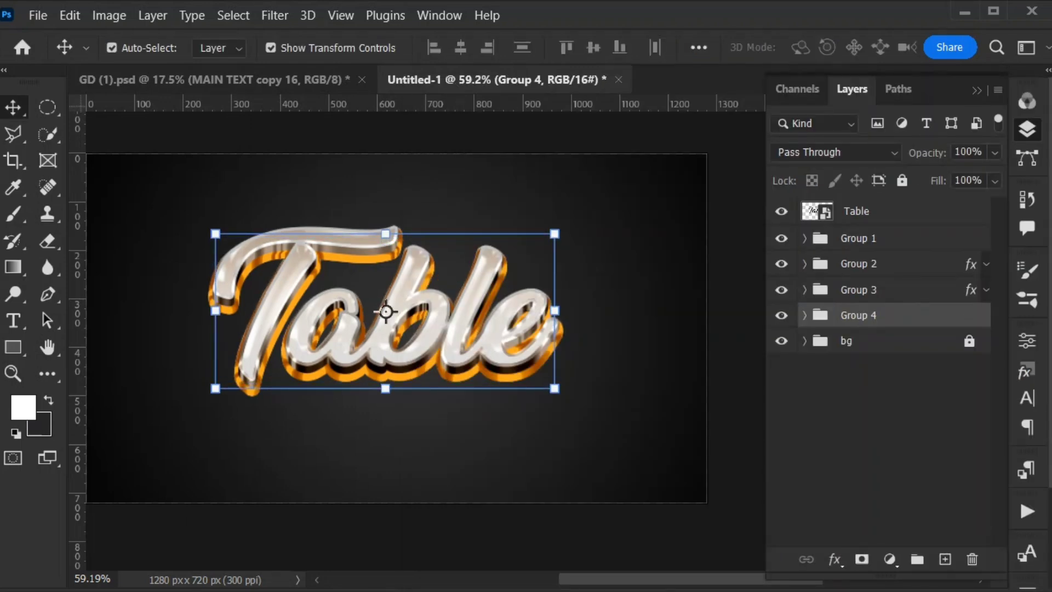
Step: Move the Table layer and Groups 1 to 3 upward together by thirteen nudges
{"action": "left_click", "coordinate": [858, 290]}
{"action": "left_click", "coordinate": [856, 211], "text": "shift"}
{"action": "key", "text": "Up"}
{"action": "key", "text": "Up"}
{"action": "key", "text": "Up"}
{"action": "key", "text": "Up"}
{"action": "key", "text": "Up"}
{"action": "key", "text": "Up"}
{"action": "key", "text": "Up"}
{"action": "key", "text": "Up"}
{"action": "key", "text": "Up"}
{"action": "key", "text": "Up"}
{"action": "key", "text": "Up"}
{"action": "key", "text": "Up"}
{"action": "key", "text": "Up"}
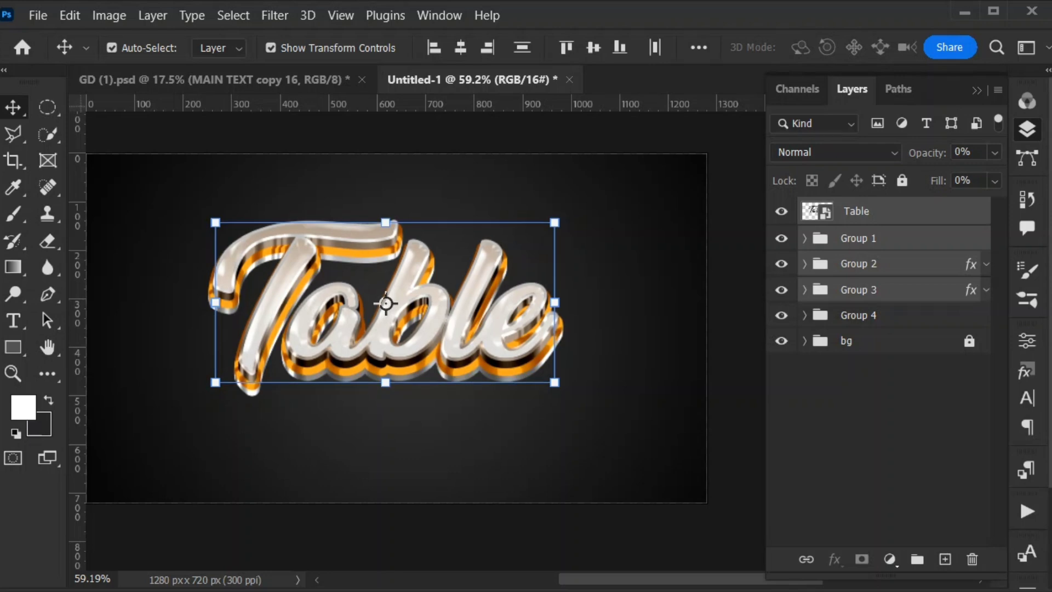
Step: Extend the stack inside Group 4 with seven more upward-nudged duplicates of Table copy 24
{"action": "left_click", "coordinate": [858, 315]}
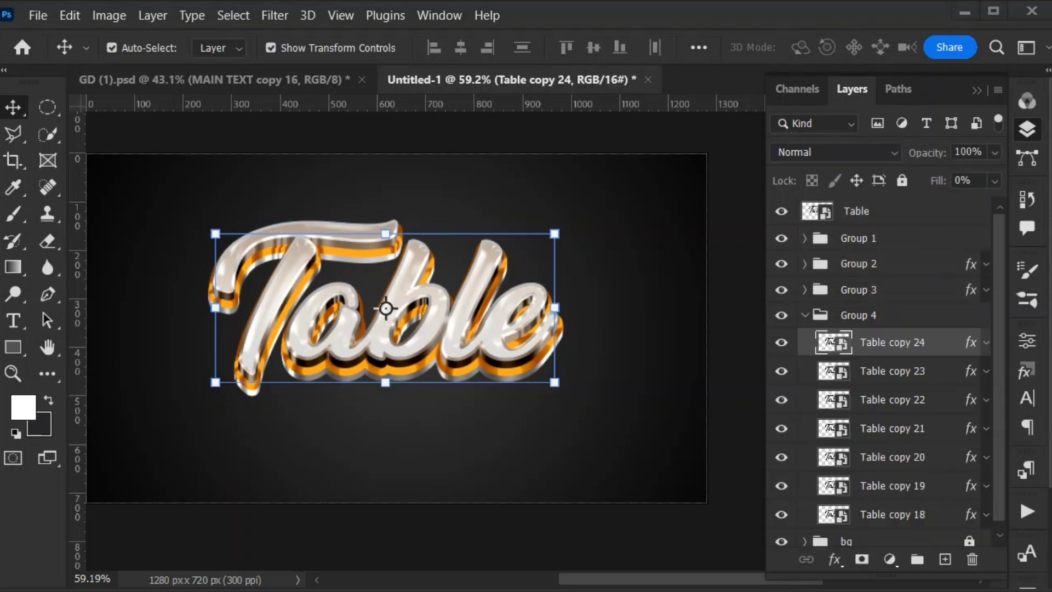
{"action": "key", "text": "alt+Up"}
{"action": "key", "text": "alt+Up"}
{"action": "key", "text": "alt+Up"}
{"action": "key", "text": "alt+Up"}
{"action": "key", "text": "alt+Up"}
{"action": "key", "text": "alt+Up"}
{"action": "key", "text": "alt+Up"}
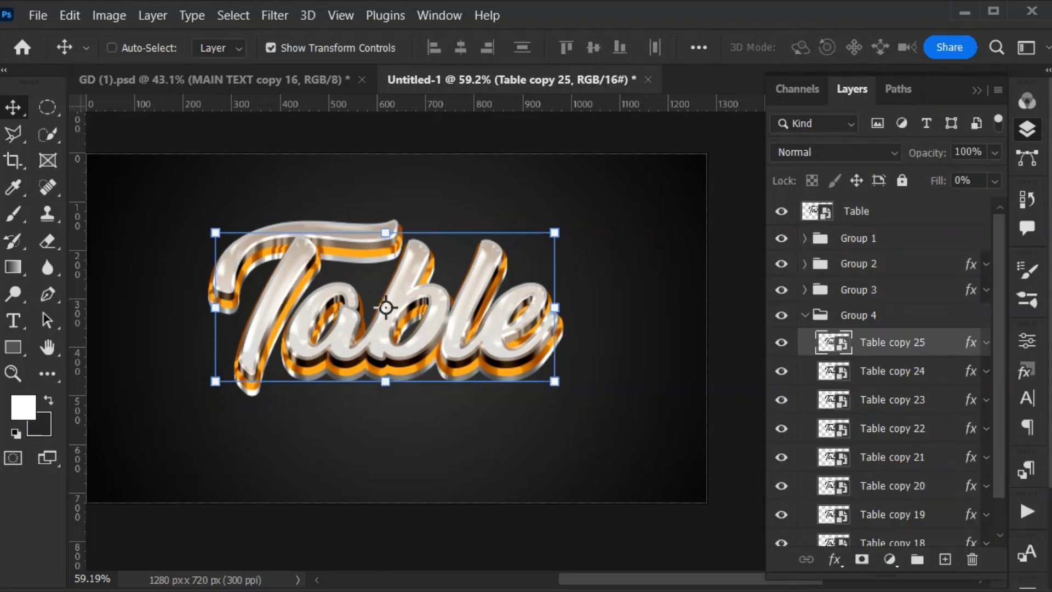
Step: Move the Table layer and Groups 1 to 3 further upward together to expose the taller Group 4 extrusion, and deselect them
{"action": "left_click", "coordinate": [857, 315]}
{"action": "left_click", "coordinate": [858, 290], "text": "shift"}
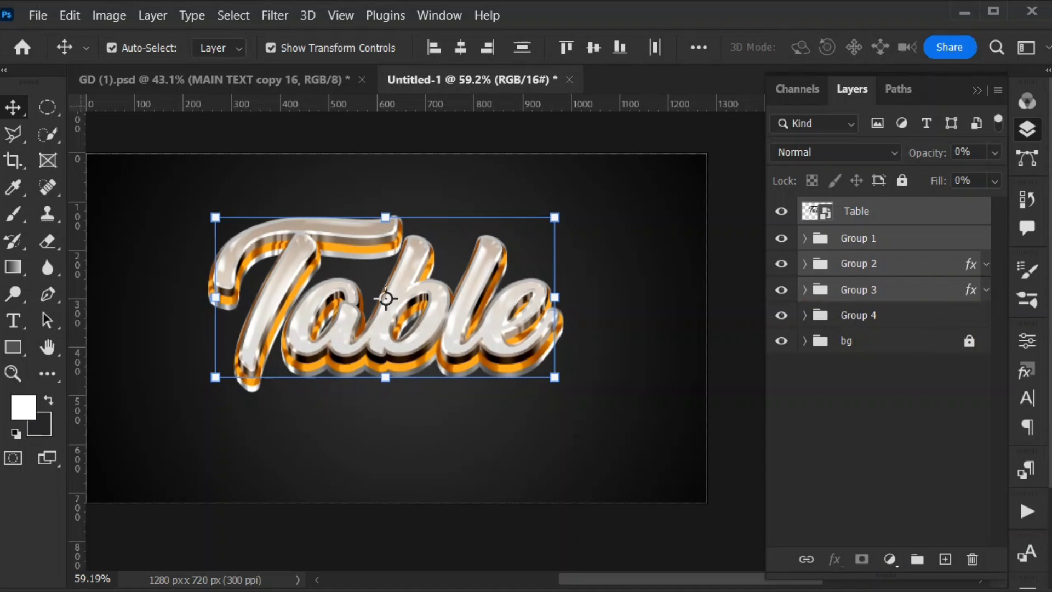
{"action": "key", "text": "Up"}
{"action": "key", "text": "Up"}
{"action": "key", "text": "Up"}
{"action": "key", "text": "Up"}
{"action": "key", "text": "Up"}
{"action": "key", "text": "Up"}
{"action": "key", "text": "Up"}
{"action": "key", "text": "Up"}
{"action": "key", "text": "Up"}
{"action": "key", "text": "Up"}
{"action": "key", "text": "Up"}
{"action": "key", "text": "Up"}
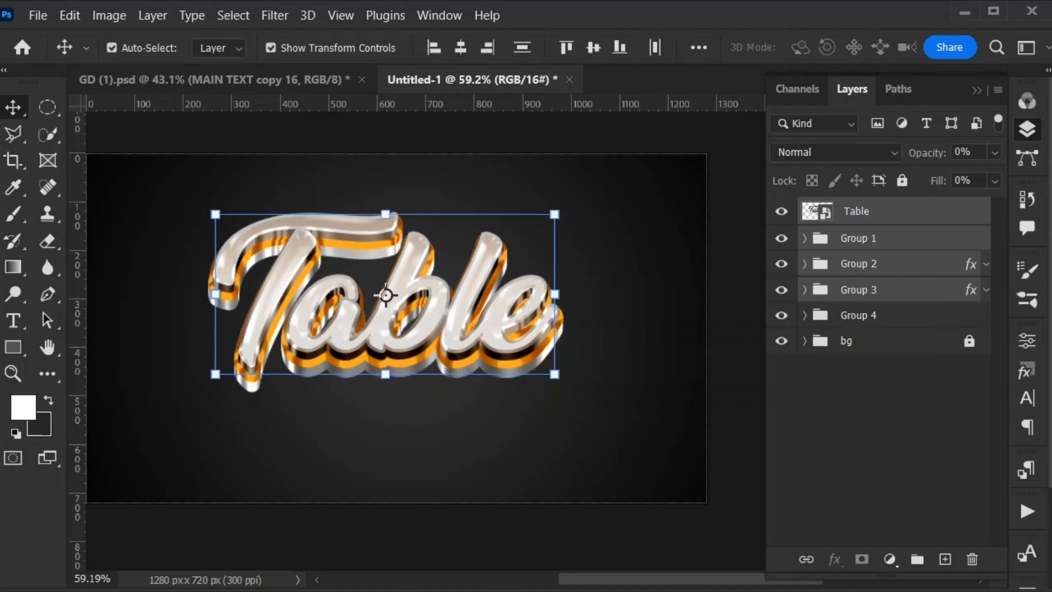
{"action": "left_click", "coordinate": [686, 402]}
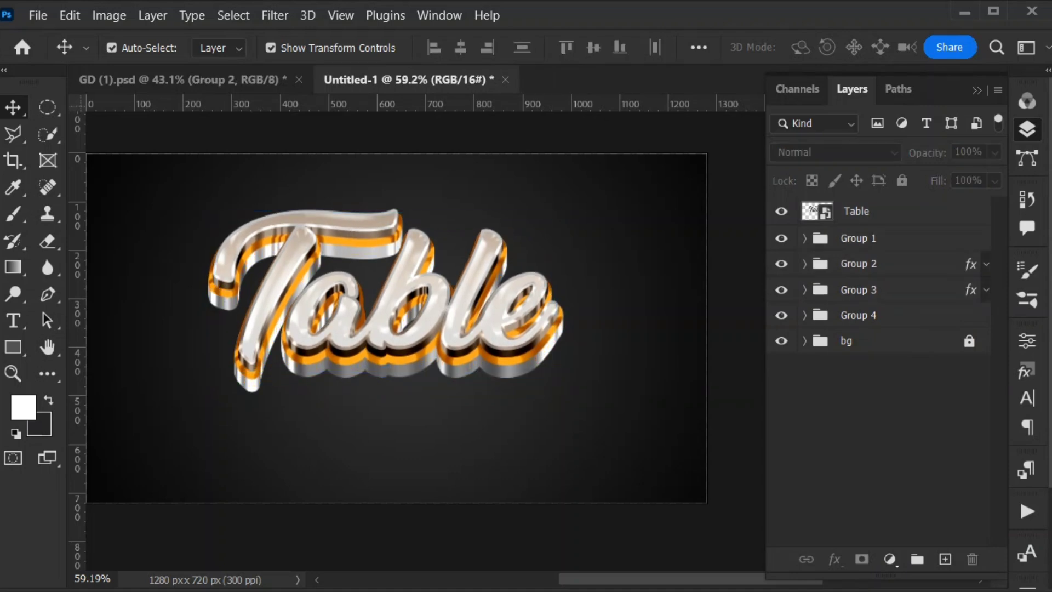
Step: Add an Inner Glow to Group 4 and set its glow color to white
{"action": "double_click", "coordinate": [931, 315]}
{"action": "left_click", "coordinate": [255, 315]}
{"action": "left_click", "coordinate": [532, 237]}
{"action": "left_click", "coordinate": [557, 118]}
{"action": "key", "text": "Return"}
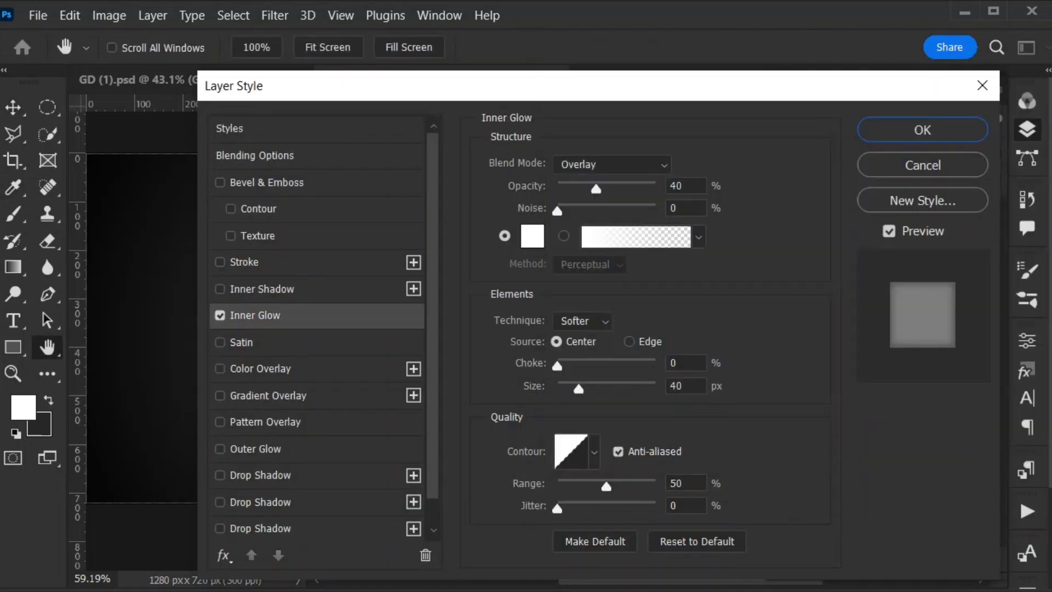
Step: Set the Inner Glow to Color Dodge at 30% opacity, with a 60 px size and 40% range
{"action": "left_click", "coordinate": [612, 165]}
{"action": "left_click", "coordinate": [592, 341]}
{"action": "type", "text": "30"}
{"action": "double_click", "coordinate": [676, 386]}
{"action": "type", "text": "60"}
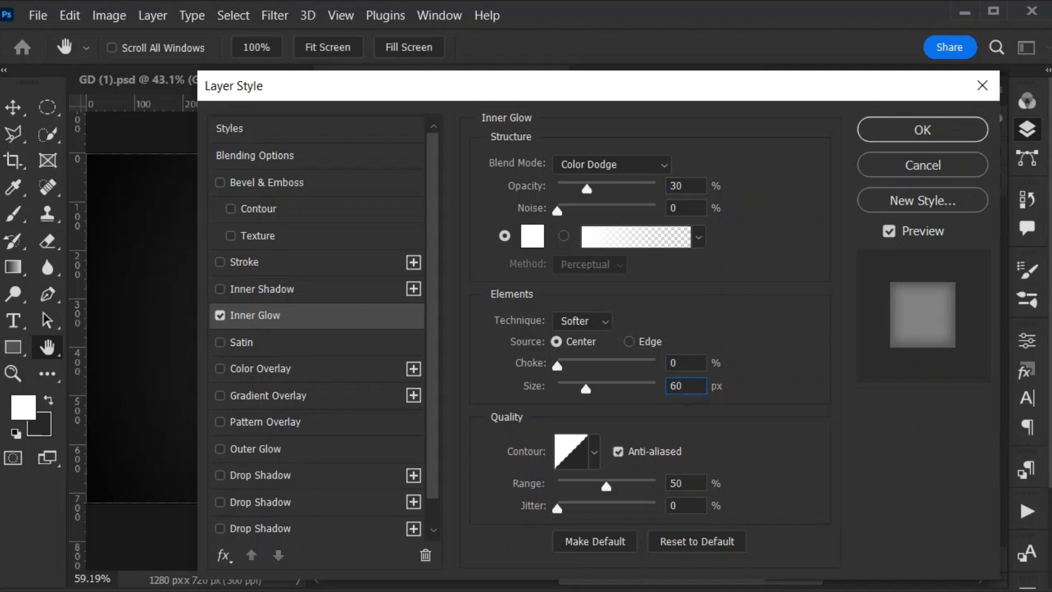
{"action": "double_click", "coordinate": [677, 483]}
{"action": "type", "text": "40"}
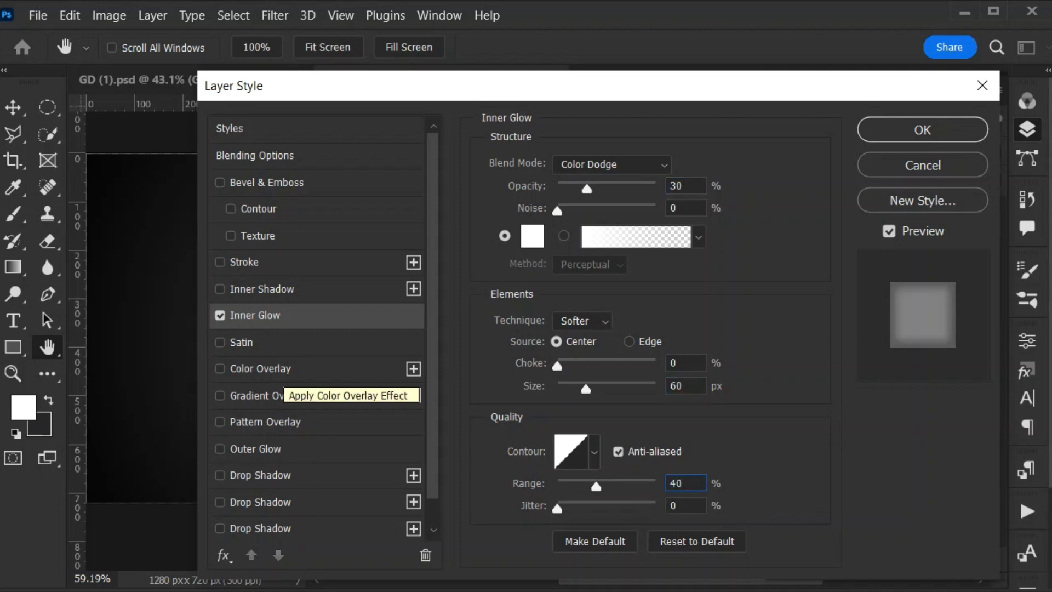
Step: Apply a golden Color Overlay in e1a900 to Group 4, blended to keep the metallic shading
{"action": "left_click", "coordinate": [261, 368]}
{"action": "left_click", "coordinate": [611, 167]}
{"action": "left_click", "coordinate": [580, 277]}
{"action": "left_click", "coordinate": [692, 165]}
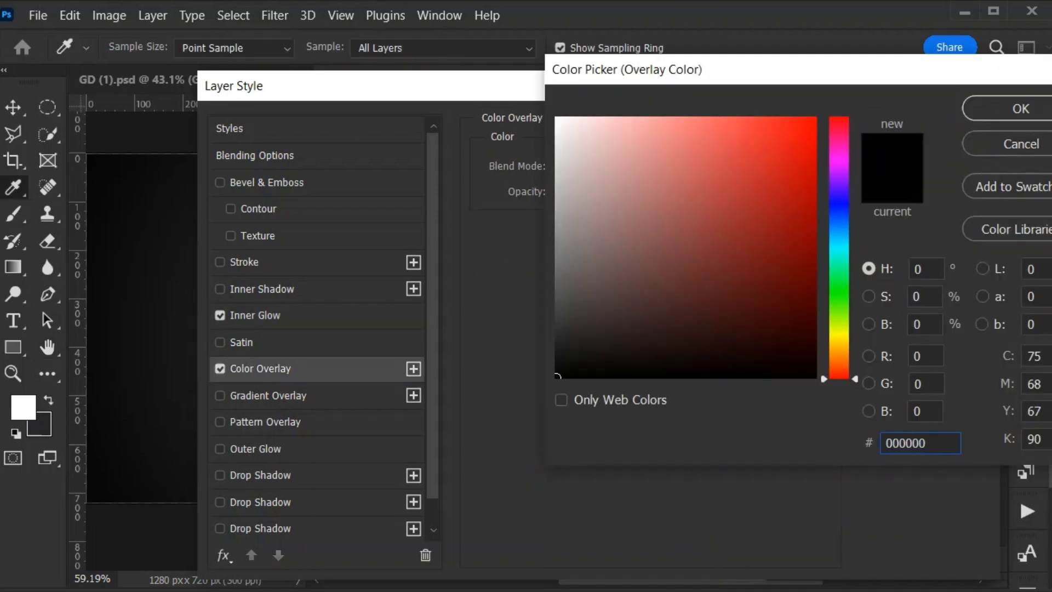
{"action": "type", "text": "e1a900"}
{"action": "left_click", "coordinate": [985, 103]}
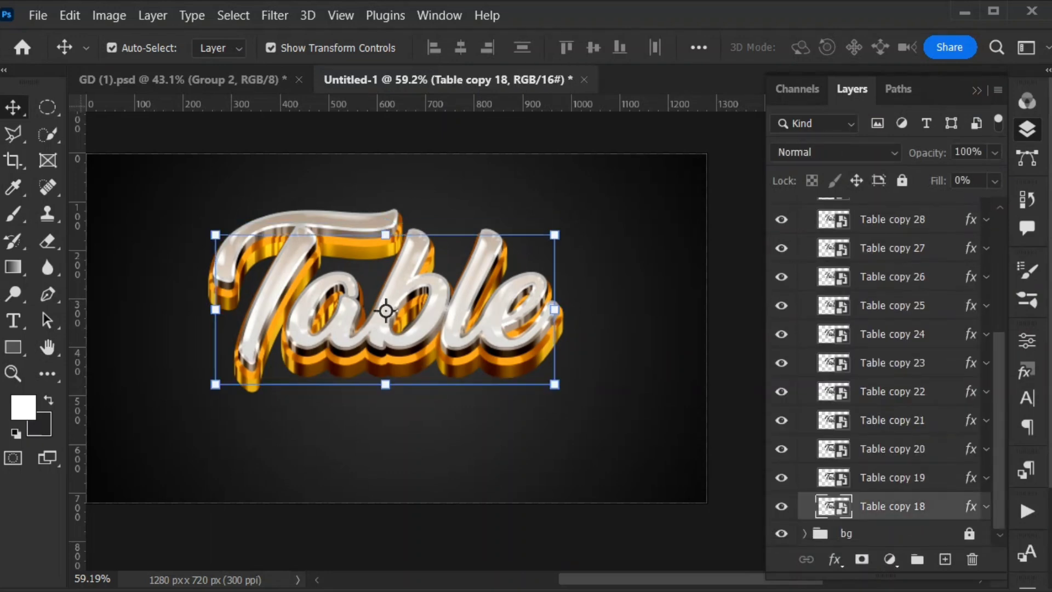
Step: Duplicate Table copy 18, place the copy below Group 4, and rename it Shadow
{"action": "key", "text": "ctrl+j"}
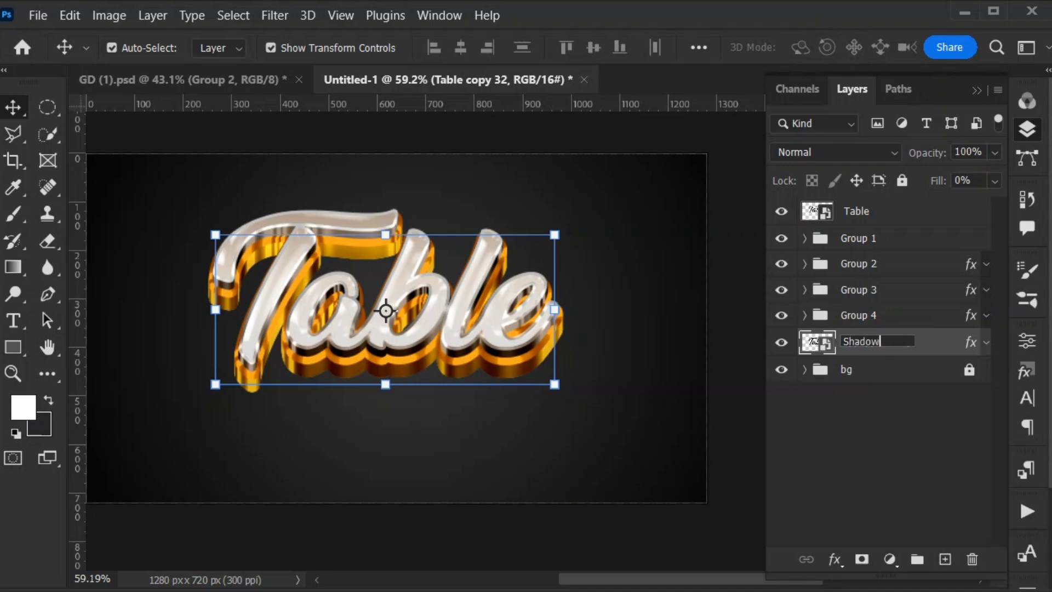
{"action": "key", "text": "Return"}
Step: Enable four Drop Shadows on the Shadow layer and make the lowest one black with greater opacity, distance and spread
{"action": "double_click", "coordinate": [940, 342]}
{"action": "left_click_drag", "start_coordinate": [530, 100], "coordinate": [926, 50]}
{"action": "scroll", "coordinate": [756, 71], "scroll_direction": "down", "scroll_amount": 1}
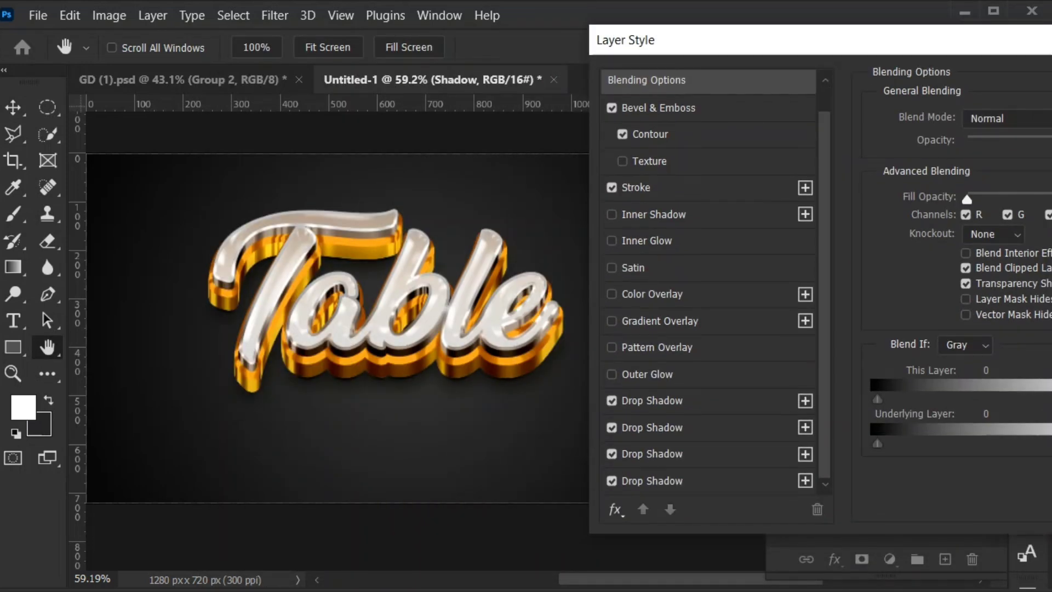
{"action": "left_click", "coordinate": [652, 481]}
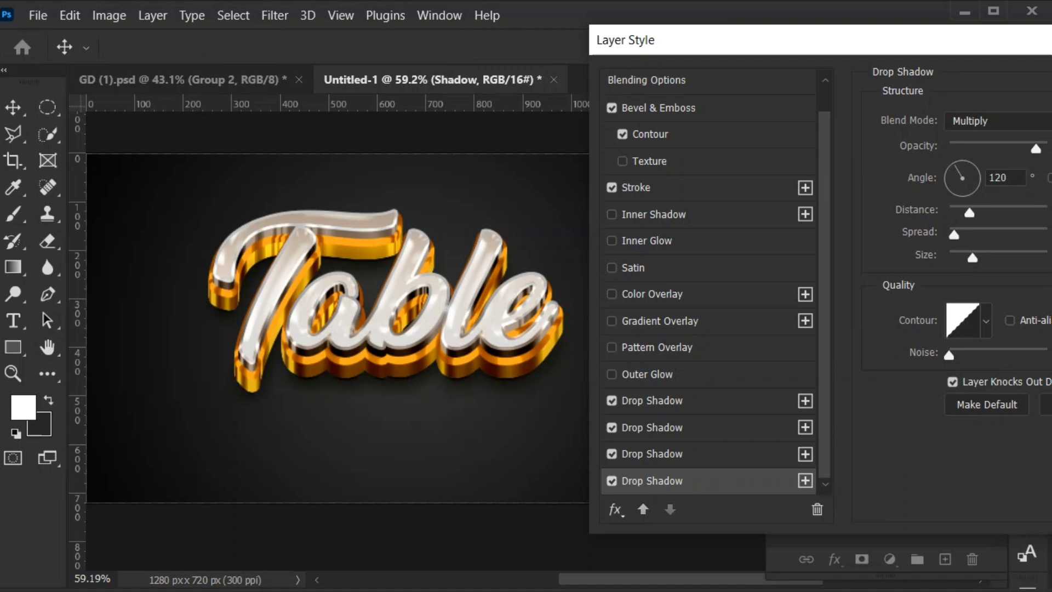
{"action": "left_click_drag", "start_coordinate": [969, 213], "coordinate": [980, 213]}
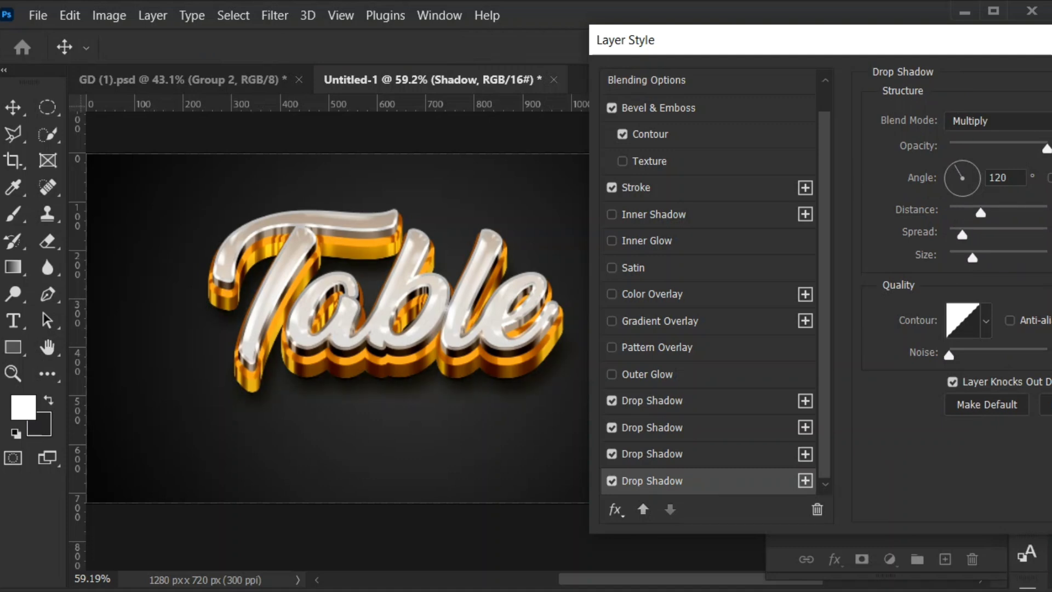
{"action": "left_click", "coordinate": [1049, 121]}
{"action": "left_click", "coordinate": [558, 377]}
{"action": "left_click", "coordinate": [1018, 108]}
Step: Set the third Drop Shadow to Normal blend mode with a black color and a slightly larger spread
{"action": "left_click", "coordinate": [652, 454]}
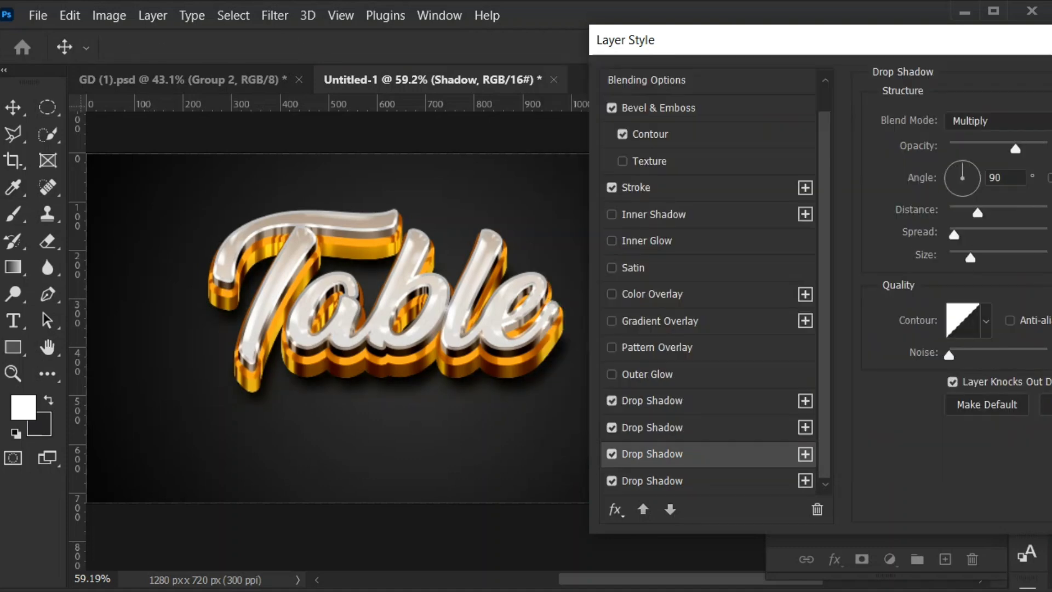
{"action": "left_click", "coordinate": [997, 121]}
{"action": "left_click", "coordinate": [969, 139]}
{"action": "left_click", "coordinate": [1049, 121]}
{"action": "left_click", "coordinate": [557, 377]}
{"action": "left_click", "coordinate": [1020, 108]}
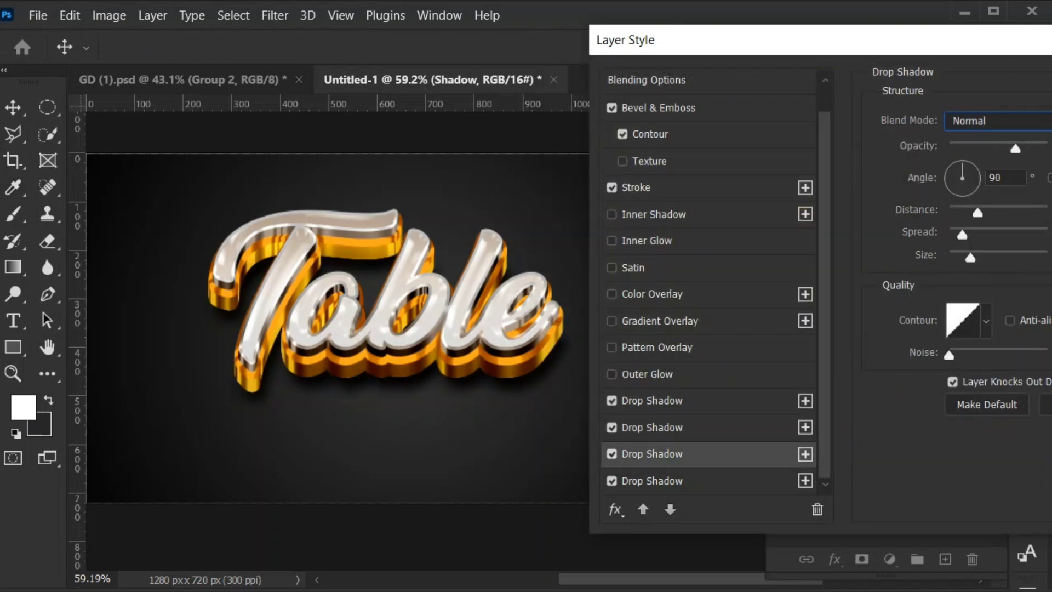
Step: Increase the spread and size of the first Drop Shadow and adjust its blend mode
{"action": "left_click", "coordinate": [652, 428]}
{"action": "left_click", "coordinate": [652, 400]}
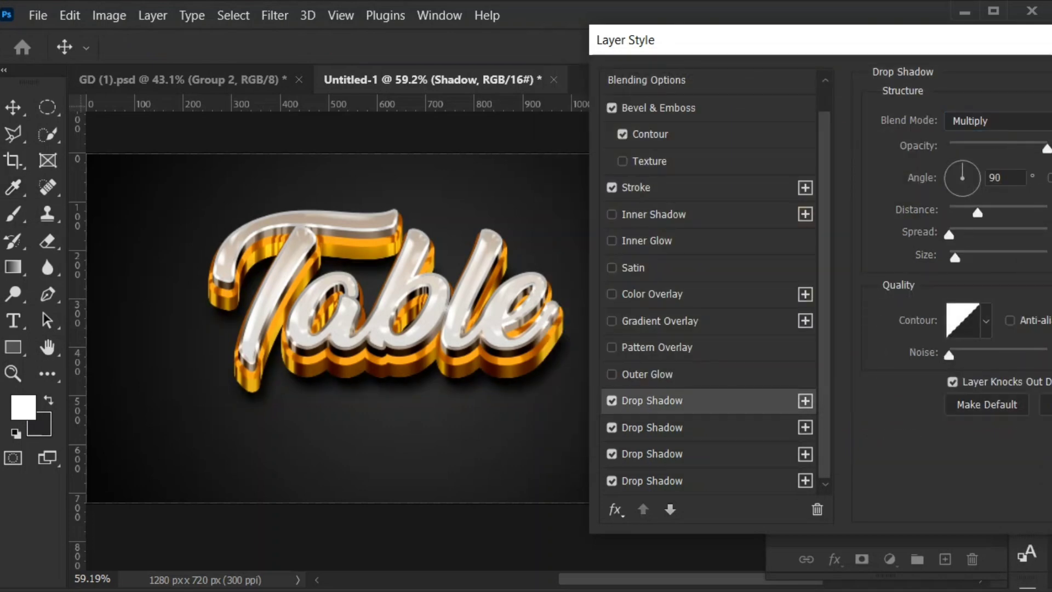
{"action": "left_click", "coordinate": [997, 120]}
{"action": "left_click", "coordinate": [970, 137]}
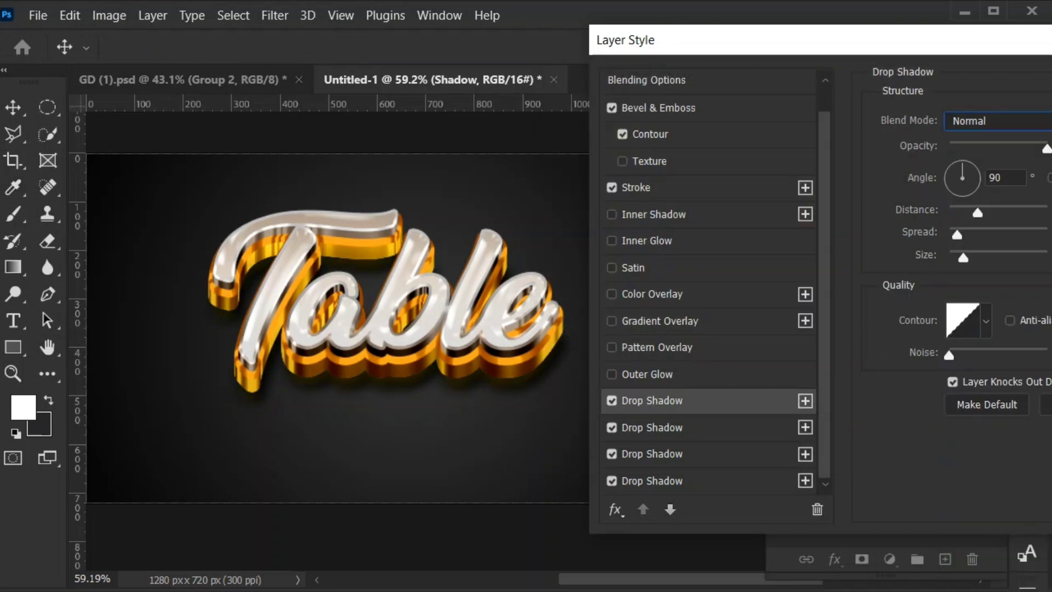
{"action": "left_click", "coordinate": [997, 120]}
{"action": "left_click", "coordinate": [970, 178]}
Step: Slightly reduce the Drop Shadow distance and apply the Shadow layer's style
{"action": "left_click", "coordinate": [652, 454]}
{"action": "left_click", "coordinate": [651, 428]}
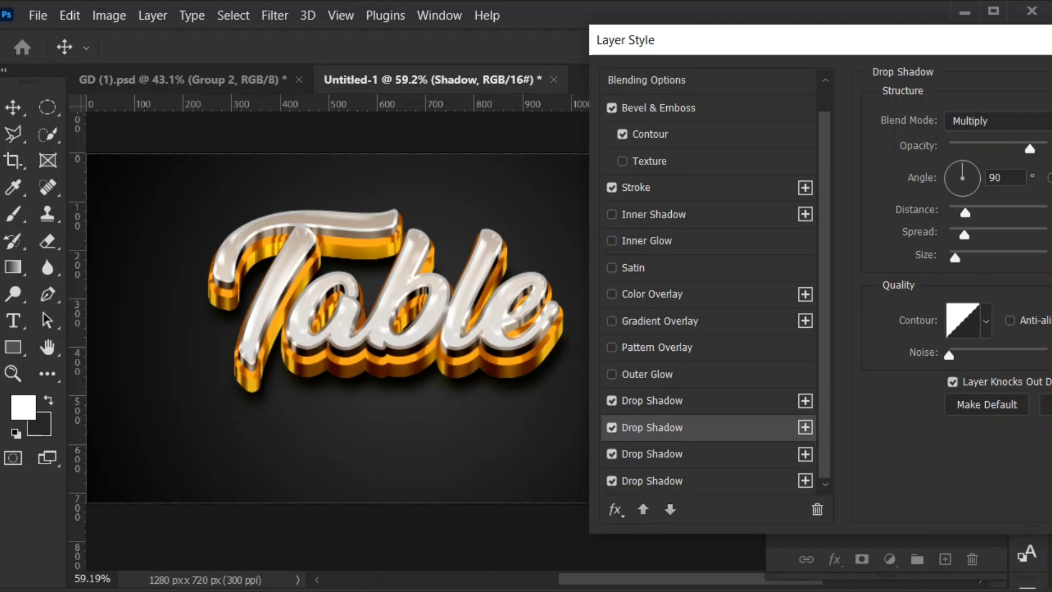
{"action": "left_click", "coordinate": [652, 481]}
{"action": "mouse_move", "coordinate": [965, 212]}
{"action": "left_mouse_down"}
{"action": "mouse_move", "coordinate": [981, 212]}
{"action": "mouse_move", "coordinate": [962, 213]}
{"action": "left_mouse_up"}
{"action": "key", "text": "Return"}
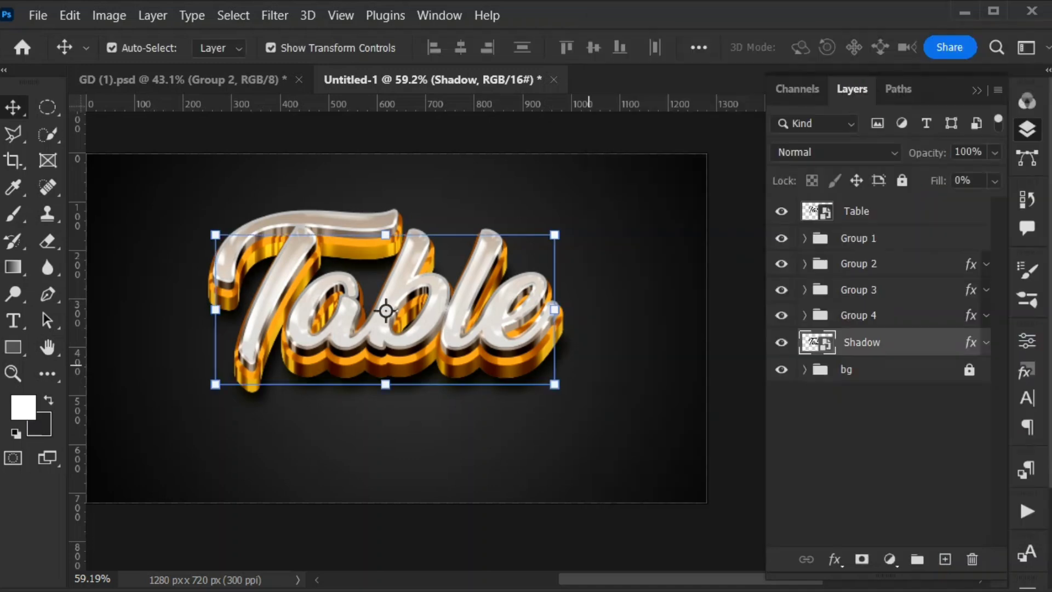
Step: Select all the text layers and move the lettering horizontally to the center of the canvas with Free Transform
{"action": "scroll", "coordinate": [448, 460], "scroll_direction": "down", "scroll_amount": 2}
{"action": "key", "text": "ctrl+alt+a"}
{"action": "key", "text": "ctrl+t"}
{"action": "left_click_drag", "start_coordinate": [400, 327], "coordinate": [452, 322]}
{"action": "key", "text": "Return"}
{"action": "left_click", "coordinate": [603, 296]}
Step: Collapse Groups 1 to 4 in the layer list
{"action": "left_click", "coordinate": [858, 238]}
{"action": "left_click", "coordinate": [804, 238]}
{"action": "left_click", "coordinate": [804, 263]}
{"action": "left_click", "coordinate": [804, 289]}
{"action": "left_click", "coordinate": [804, 315]}
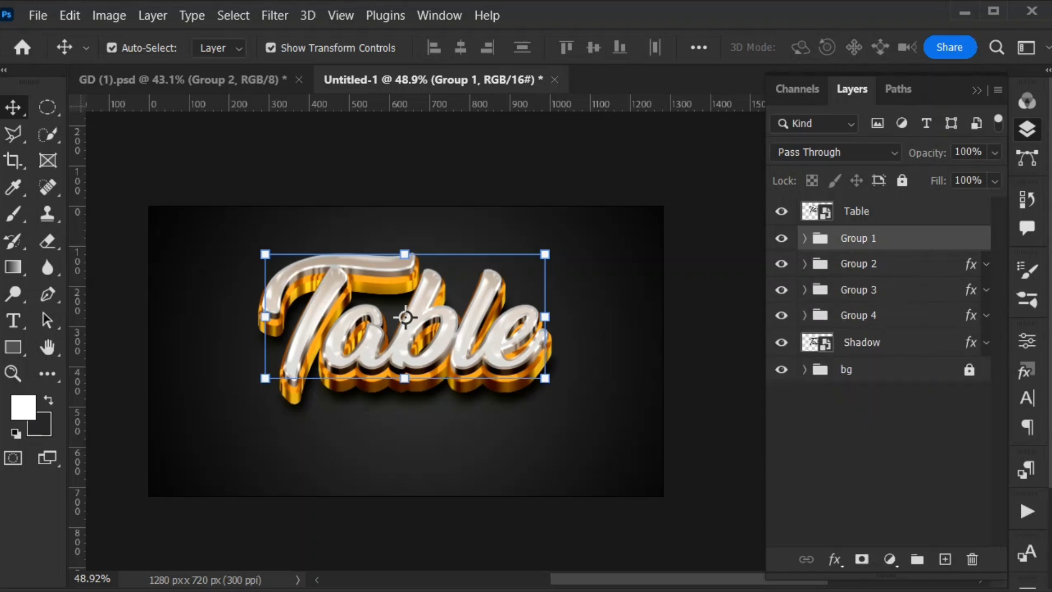
Step: Unlock the bg group and set the midpoint of Color Fill 1's Gradient Overlay to 76%
{"action": "left_click", "coordinate": [846, 370]}
{"action": "double_click", "coordinate": [935, 396]}
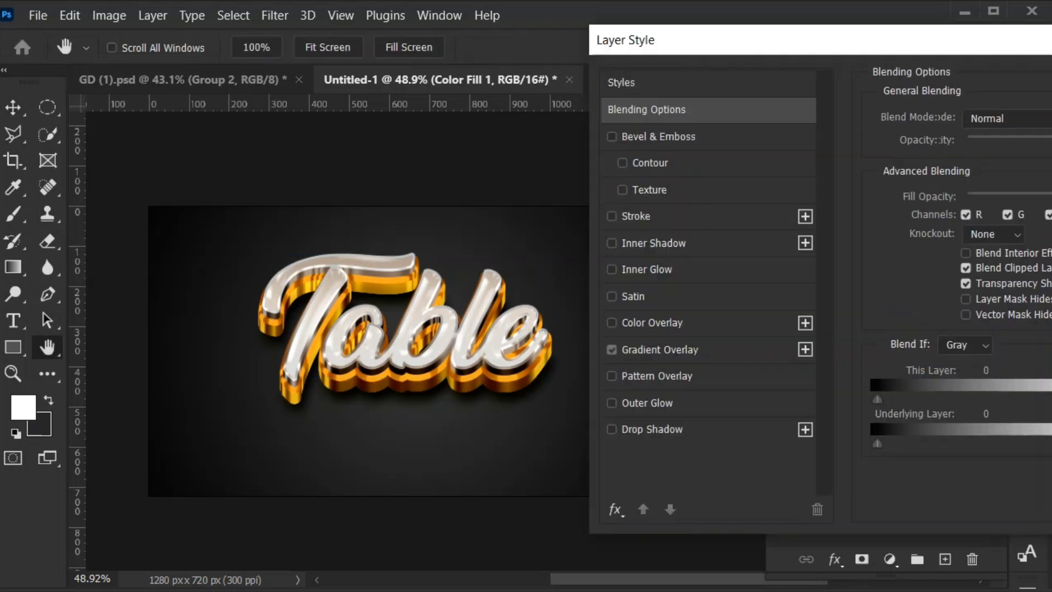
{"action": "left_click", "coordinate": [663, 349]}
{"action": "left_click", "coordinate": [959, 169]}
{"action": "left_click_drag", "start_coordinate": [879, 462], "coordinate": [981, 462]}
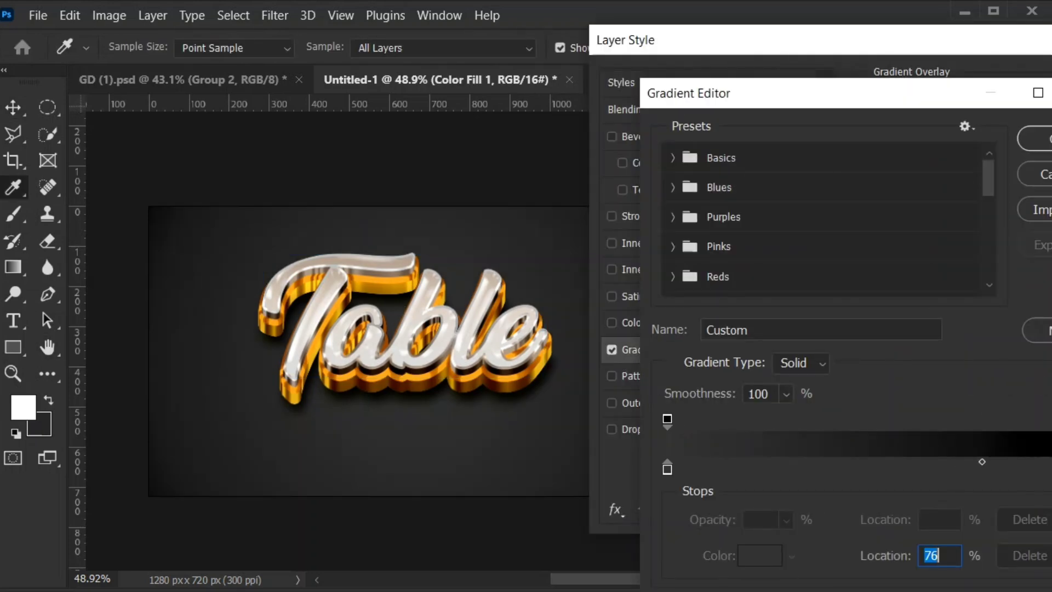
Step: Set the background gradient's starting stop color to 454545, apply the layer style, and deselect the layer
{"action": "double_click", "coordinate": [667, 469]}
{"action": "left_click_drag", "start_coordinate": [557, 324], "coordinate": [558, 307]}
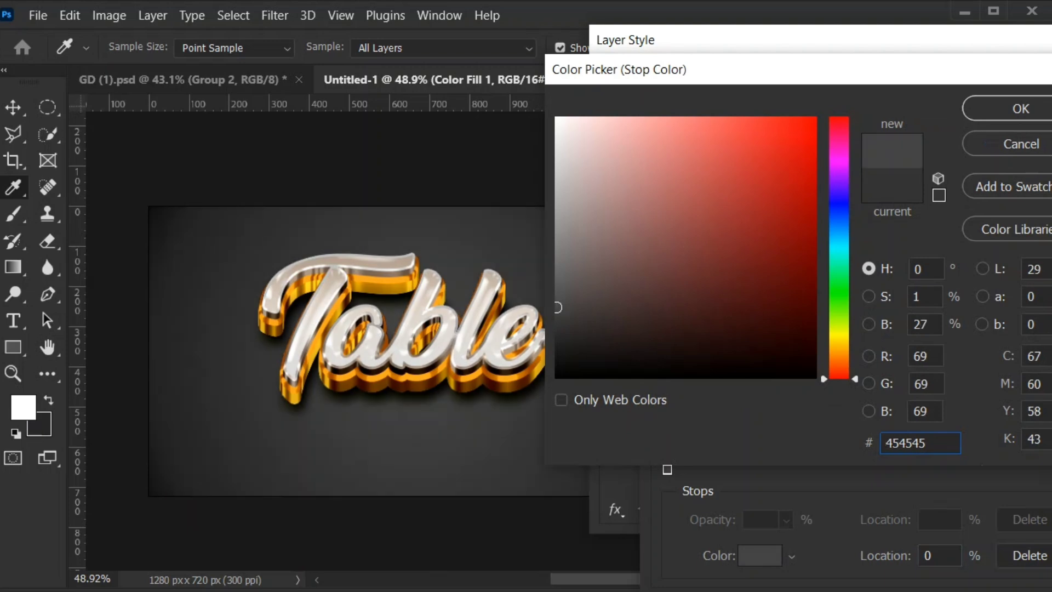
{"action": "key", "text": "Return"}
{"action": "key", "text": "Return"}
{"action": "key", "text": "Return"}
{"action": "left_click", "coordinate": [716, 323]}
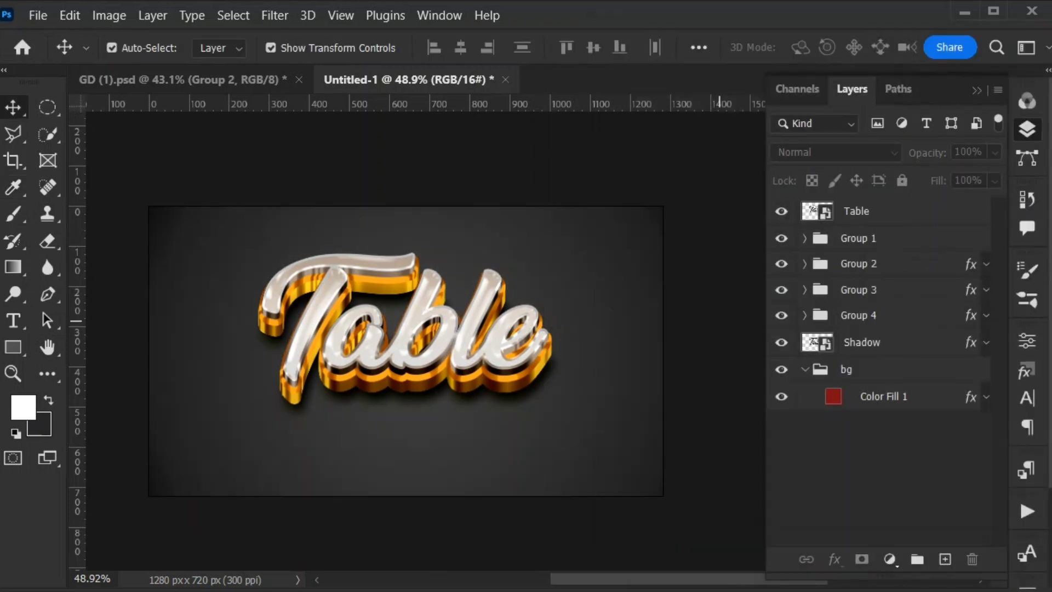